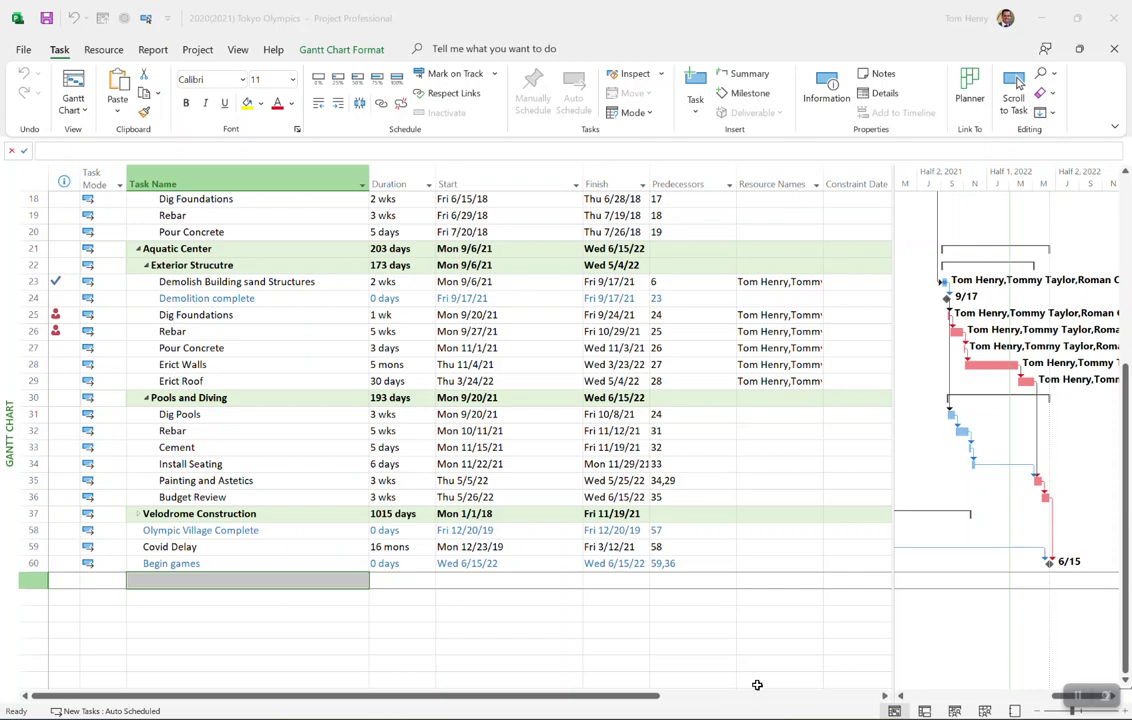
{"action": "left_click", "coordinate": [270, 382]}
{"action": "scroll", "coordinate": [286, 301], "scroll_direction": "up", "scroll_amount": 6}
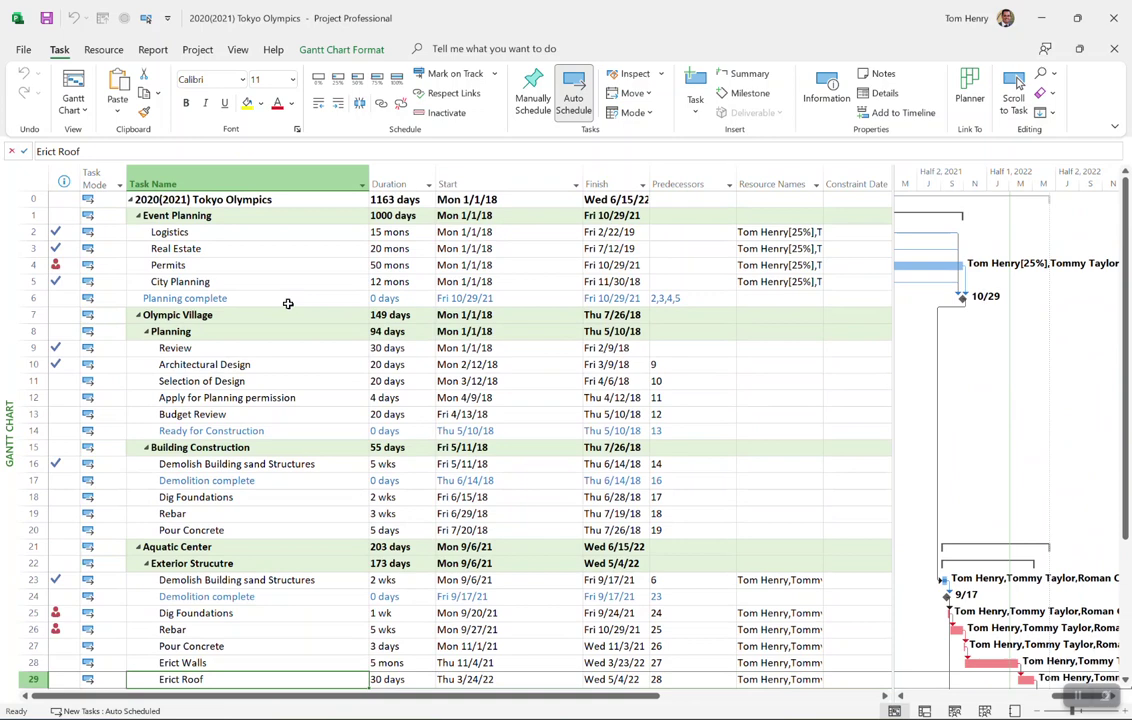
{"action": "scroll", "coordinate": [288, 303], "scroll_direction": "down", "scroll_amount": 5}
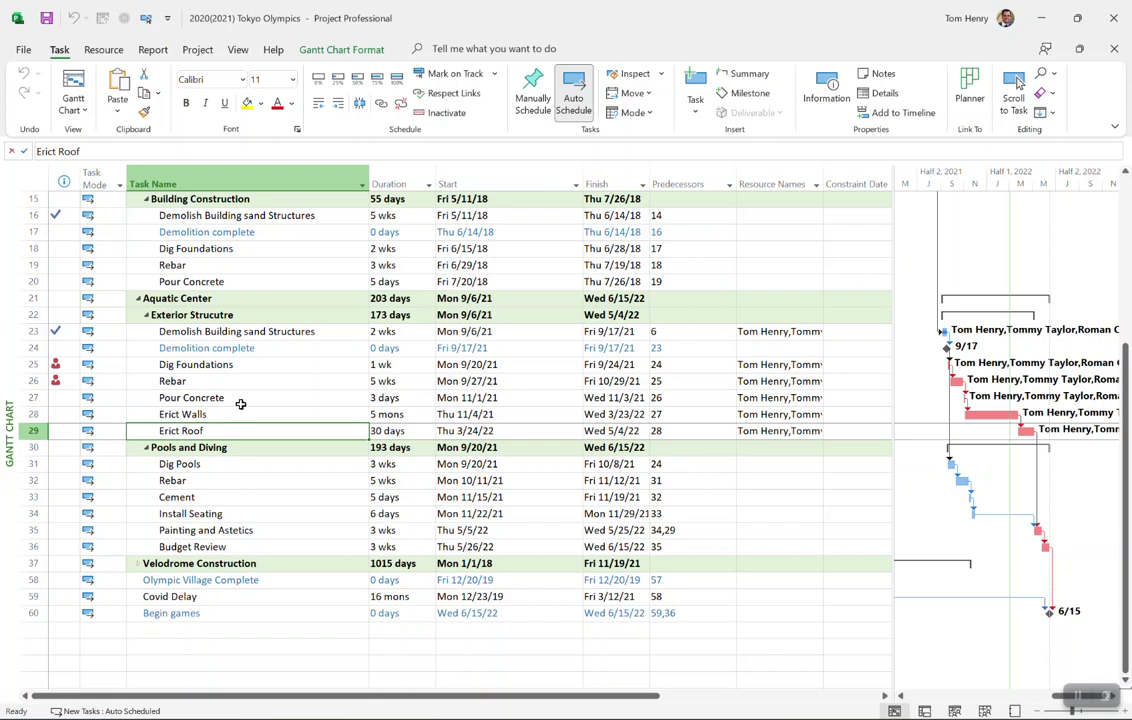
{"action": "left_click", "coordinate": [615, 613]}
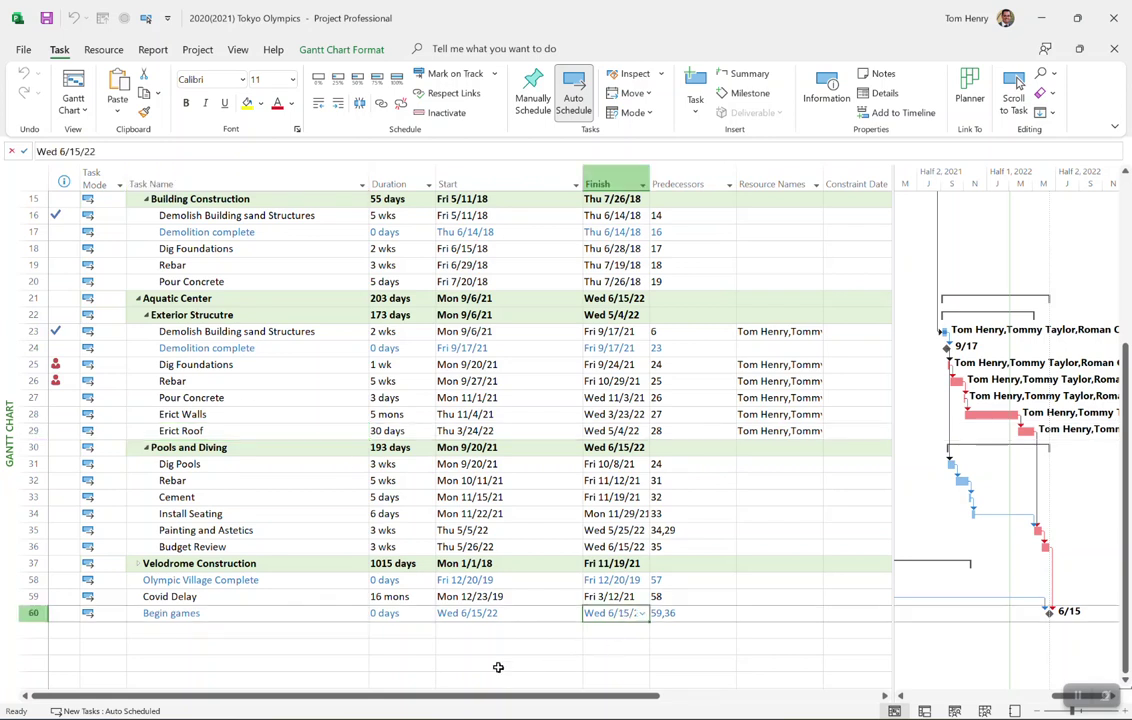
- Insert the "5 things" project from the Desktop as a linked subproject in the empty row below Begin games
{"action": "left_click", "coordinate": [218, 628]}
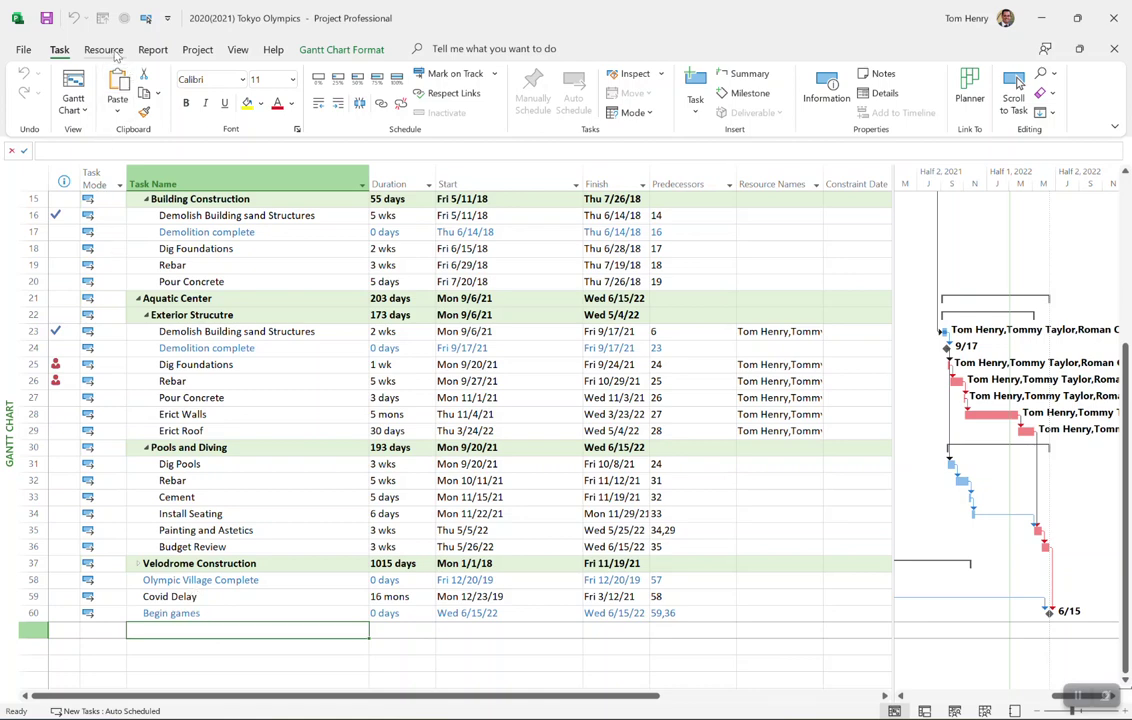
{"action": "left_click", "coordinate": [192, 49]}
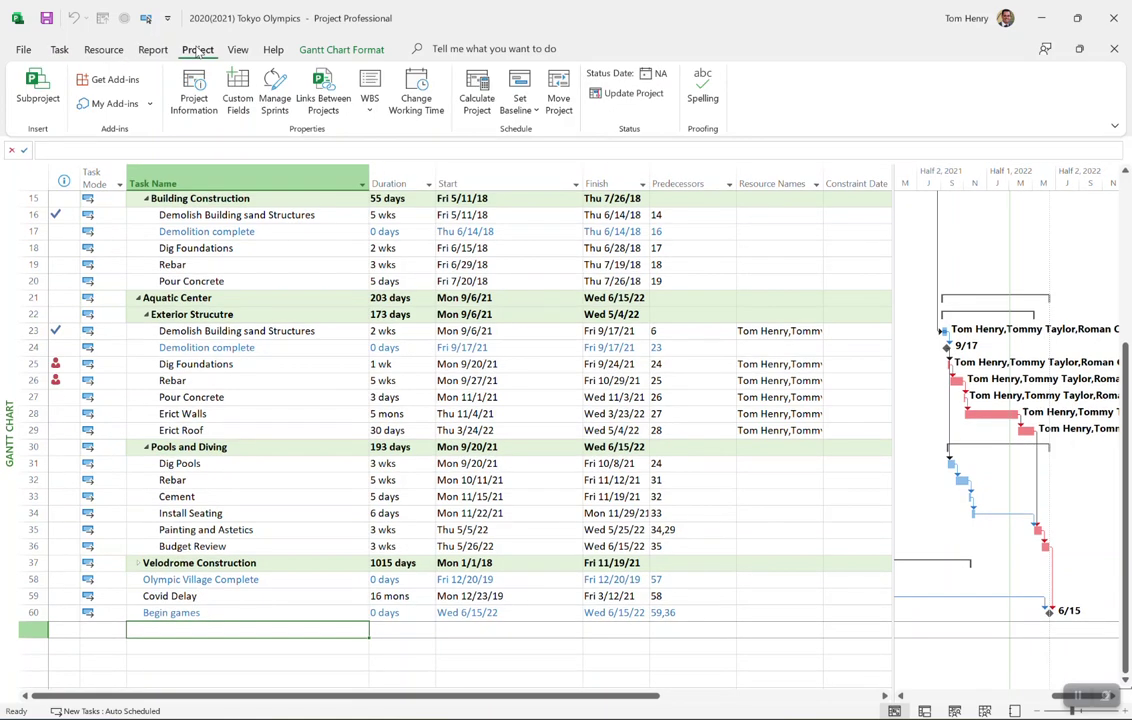
{"action": "left_click", "coordinate": [38, 100]}
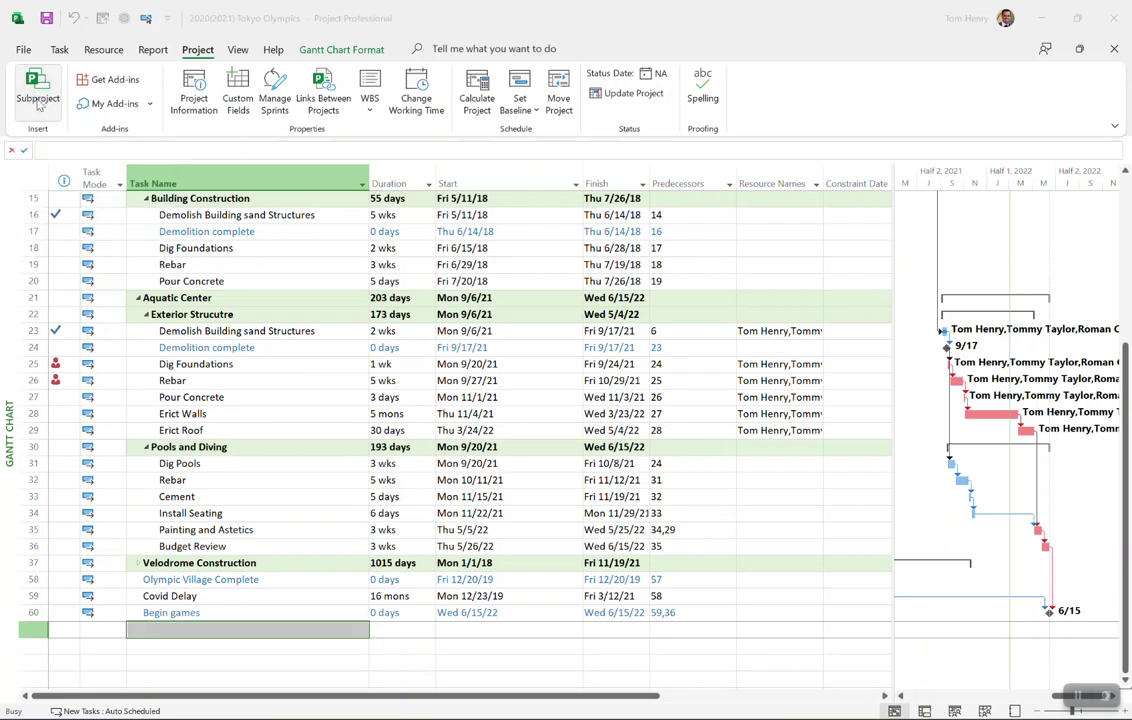
{"action": "left_click", "coordinate": [45, 150]}
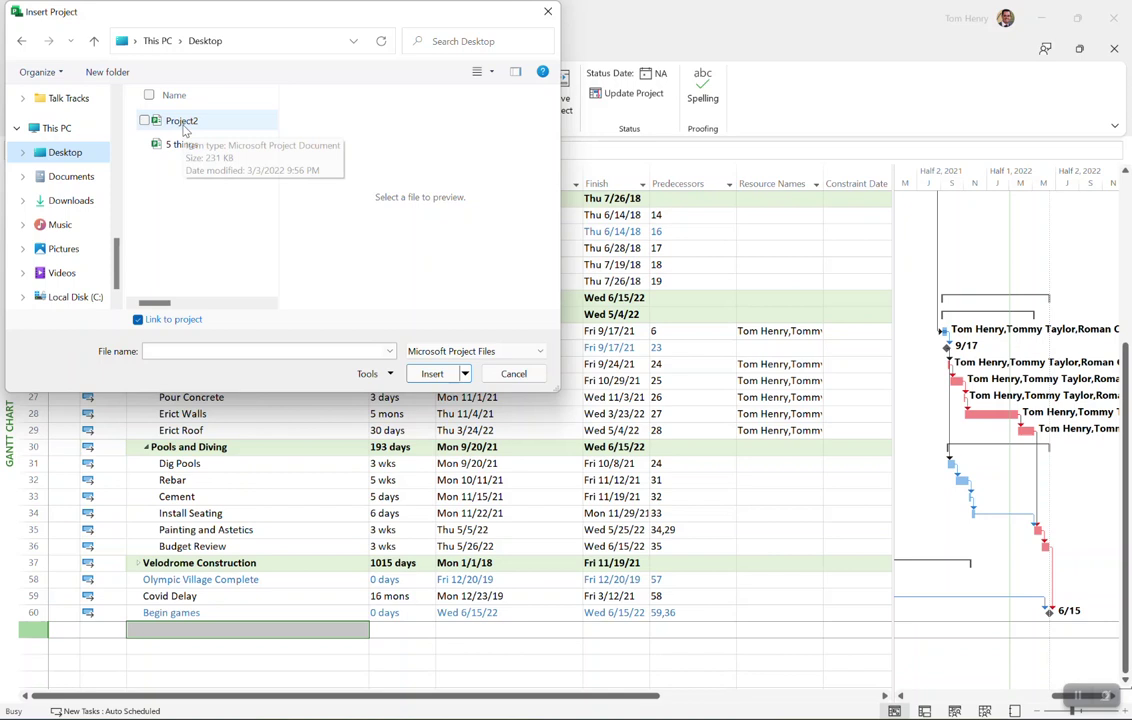
{"action": "left_click", "coordinate": [183, 124]}
{"action": "left_click", "coordinate": [184, 147]}
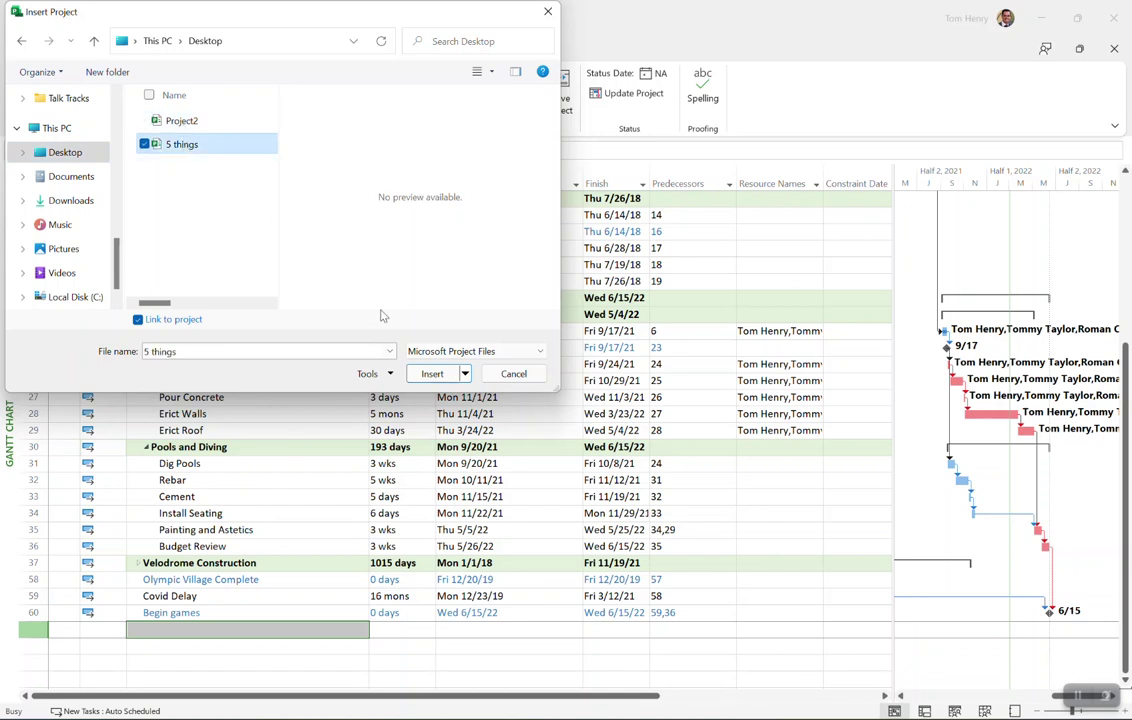
{"action": "left_click", "coordinate": [432, 373]}
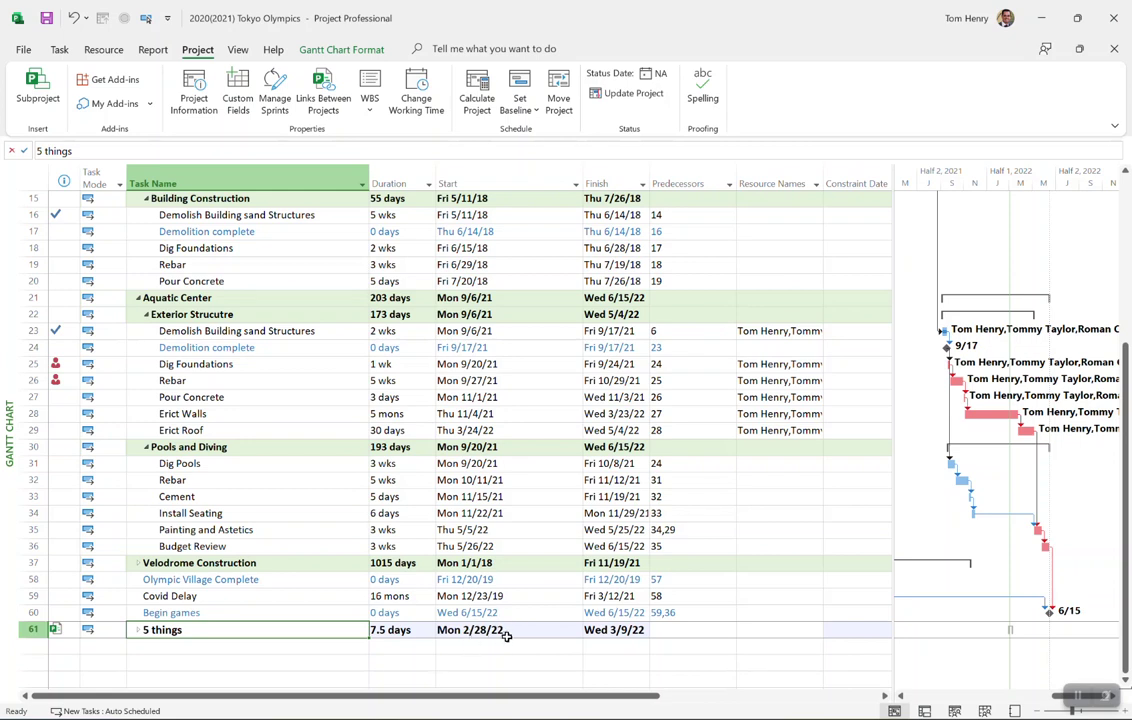
- Expand the 5 things subproject to show its tasks
{"action": "left_click", "coordinate": [620, 612]}
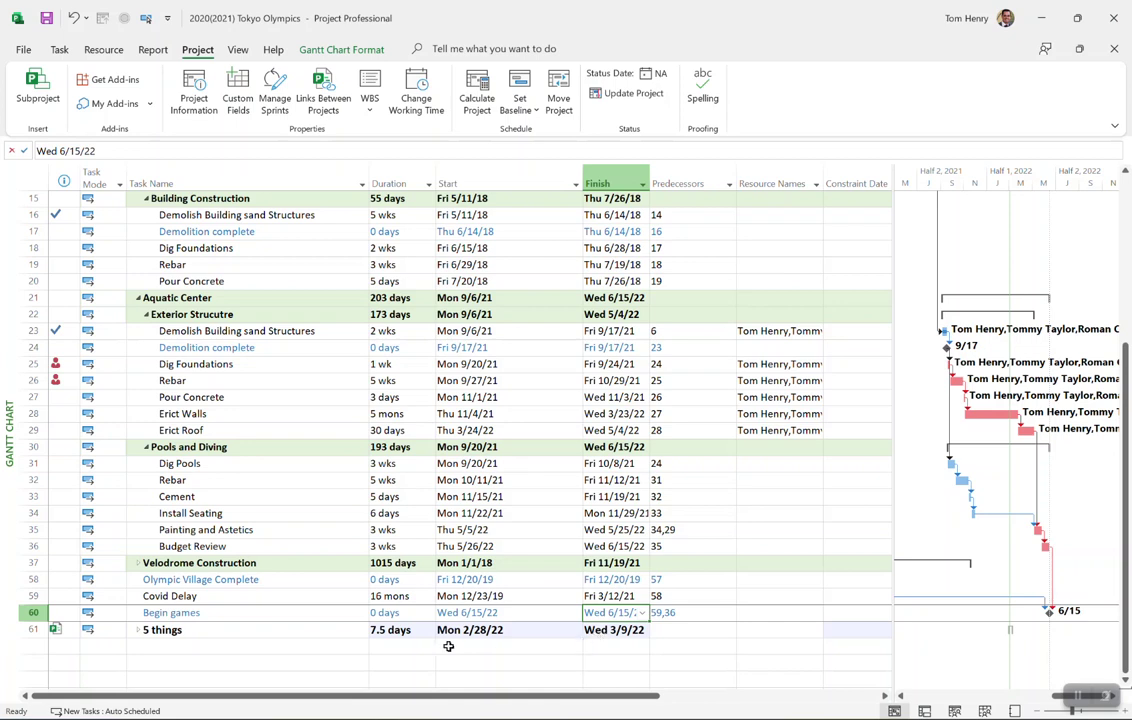
{"action": "left_click", "coordinate": [139, 631]}
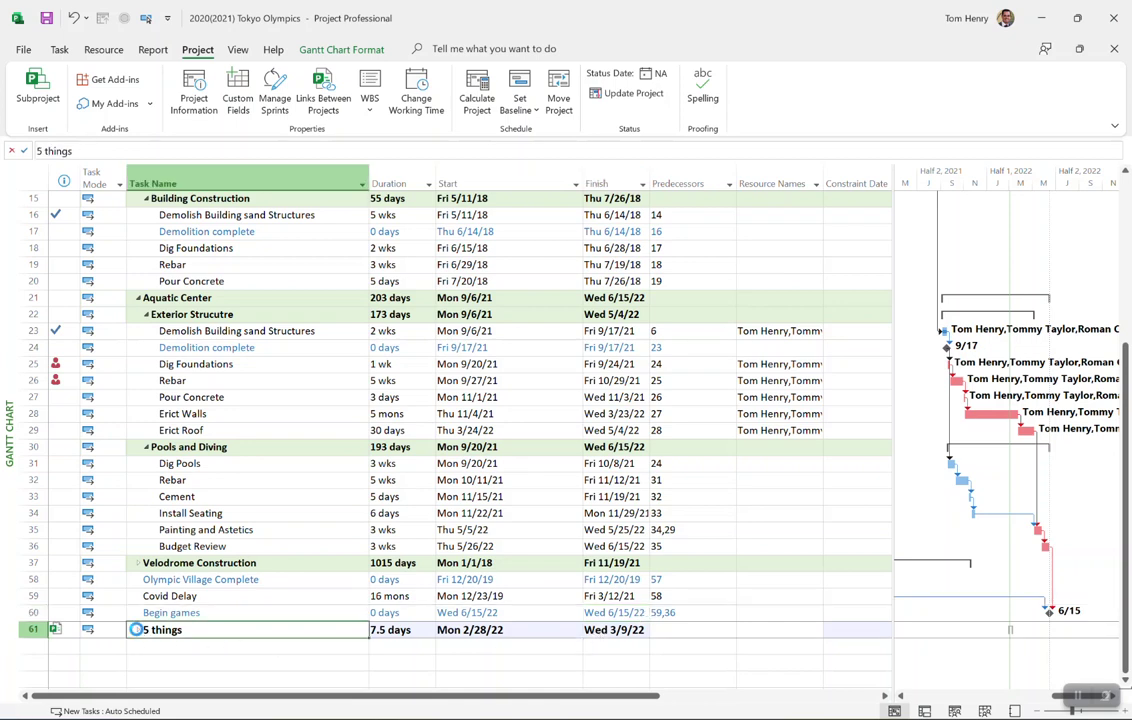
{"action": "left_click", "coordinate": [183, 613]}
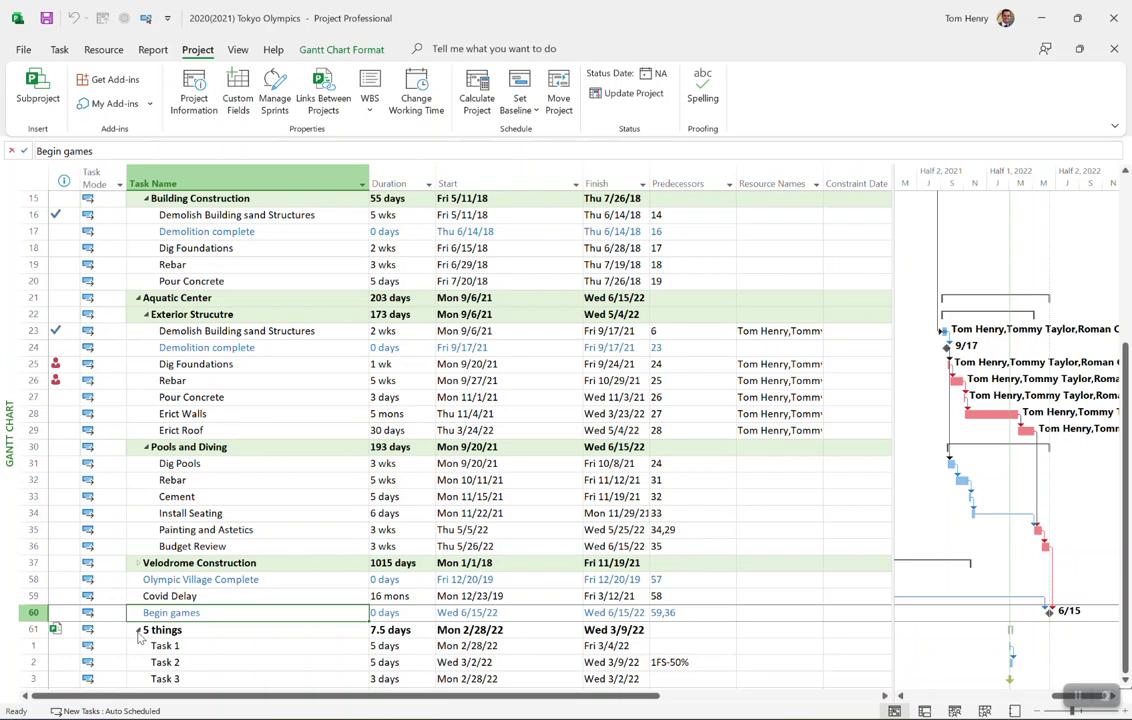
{"action": "left_click", "coordinate": [140, 631]}
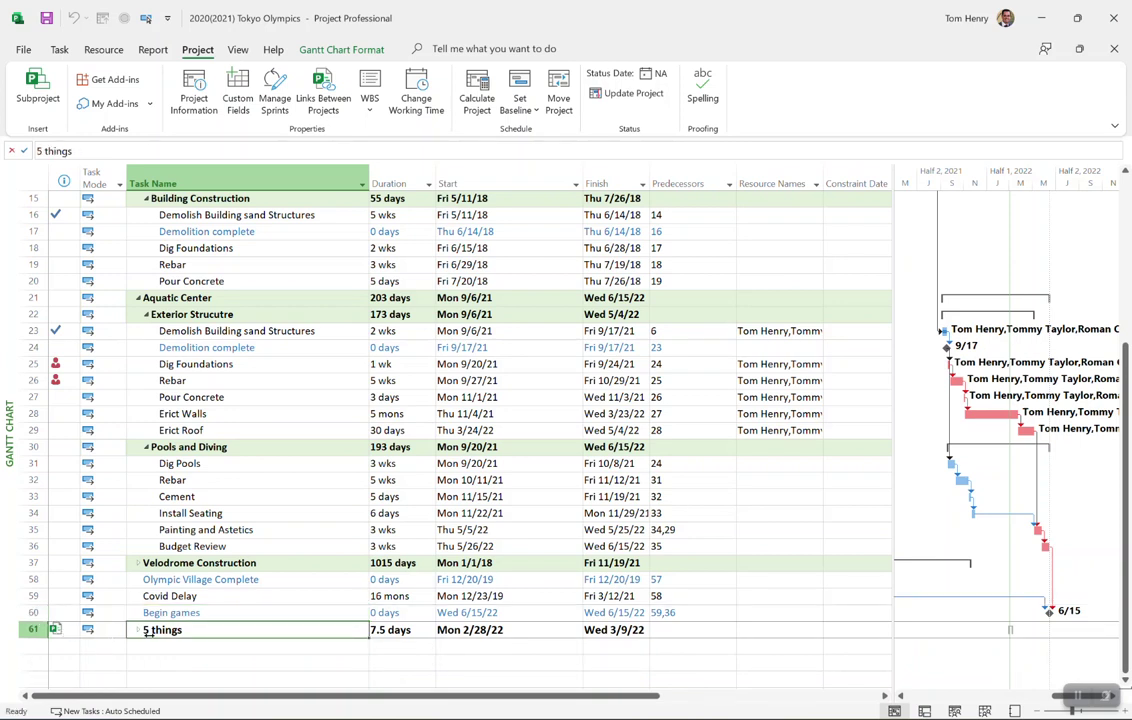
{"action": "left_click", "coordinate": [138, 631]}
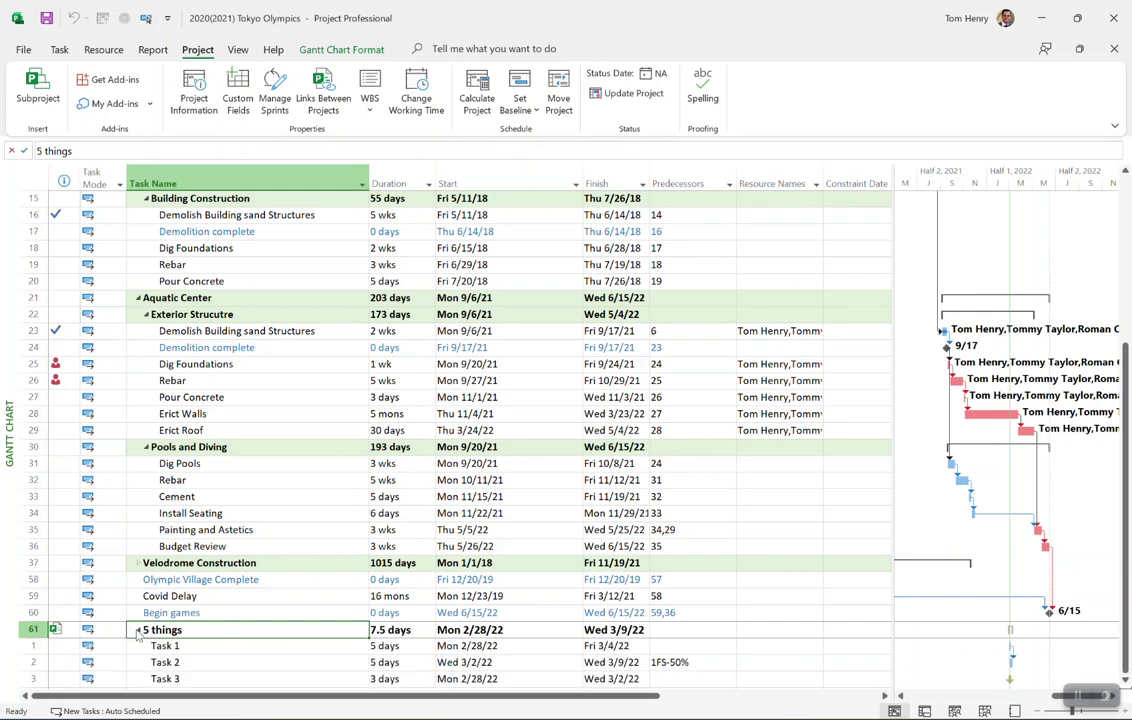
{"action": "scroll", "coordinate": [175, 640], "scroll_direction": "down", "scroll_amount": 1}
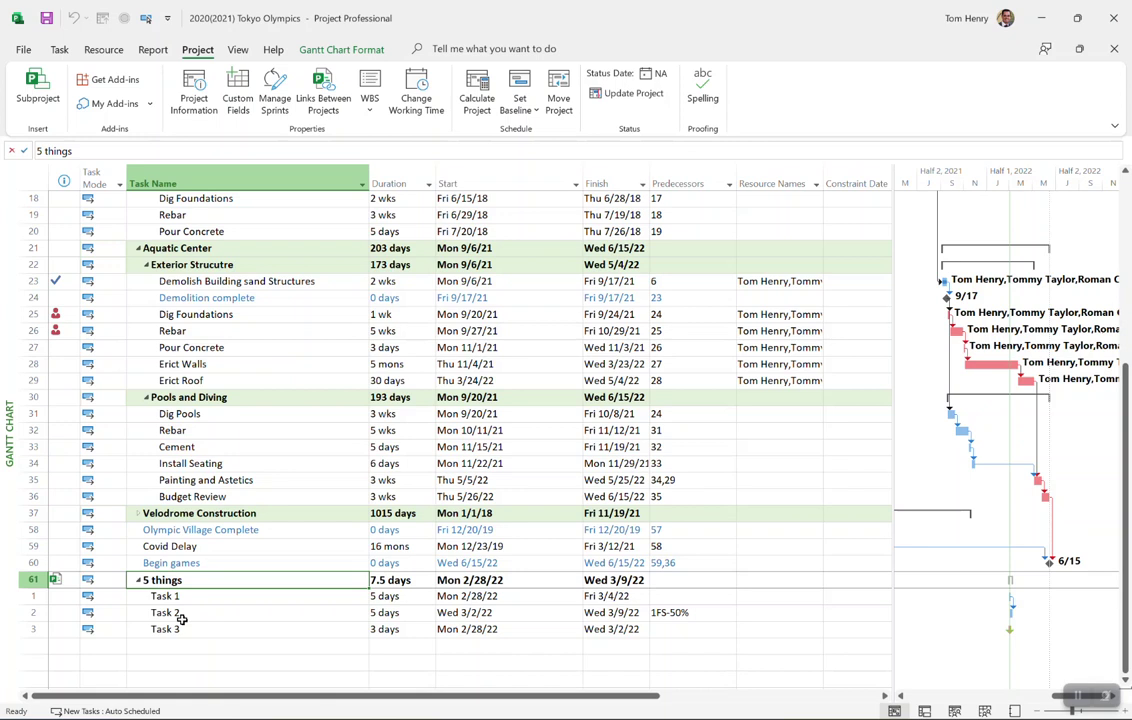
- Link Begin games as predecessor of Task 1 in the 5 things subproject, and inspect Task 1's predecessor path
{"action": "left_click", "coordinate": [203, 563]}
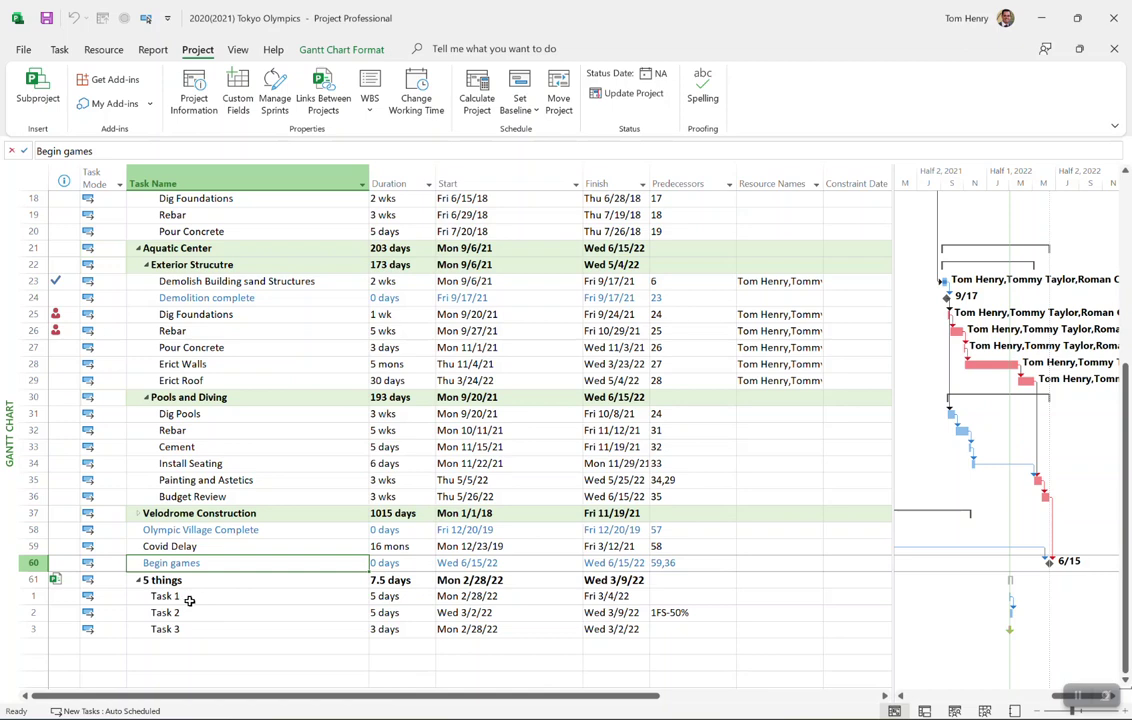
{"action": "left_click", "coordinate": [189, 596], "text": "ctrl"}
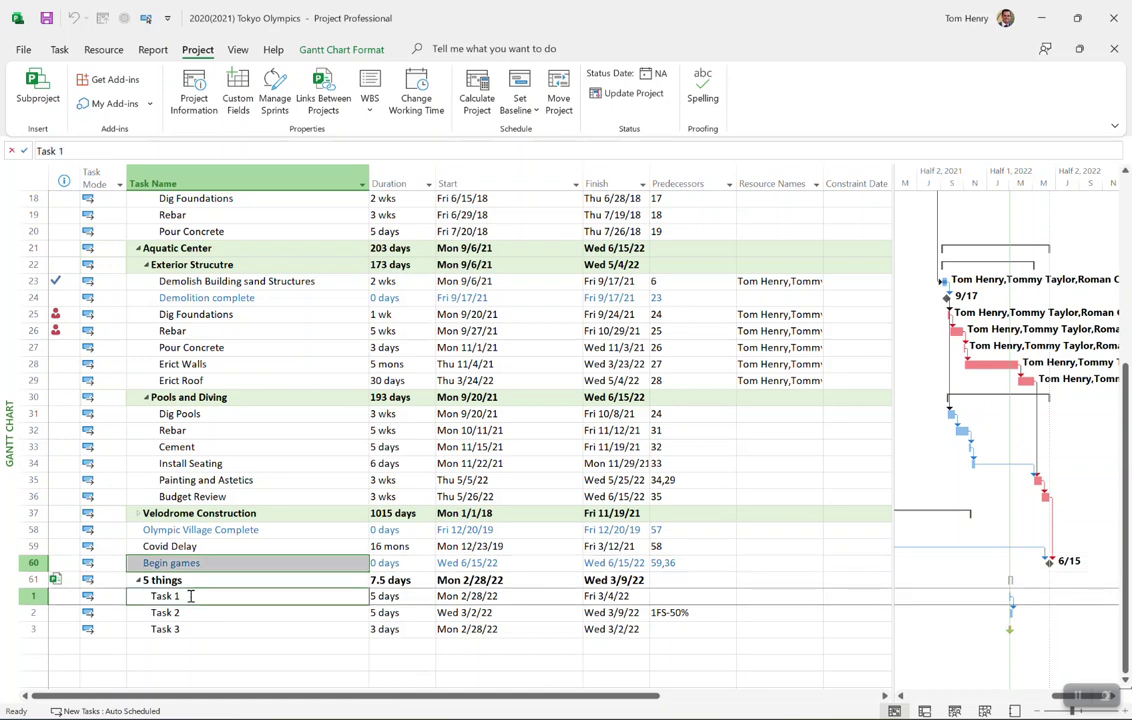
{"action": "left_click", "coordinate": [62, 51]}
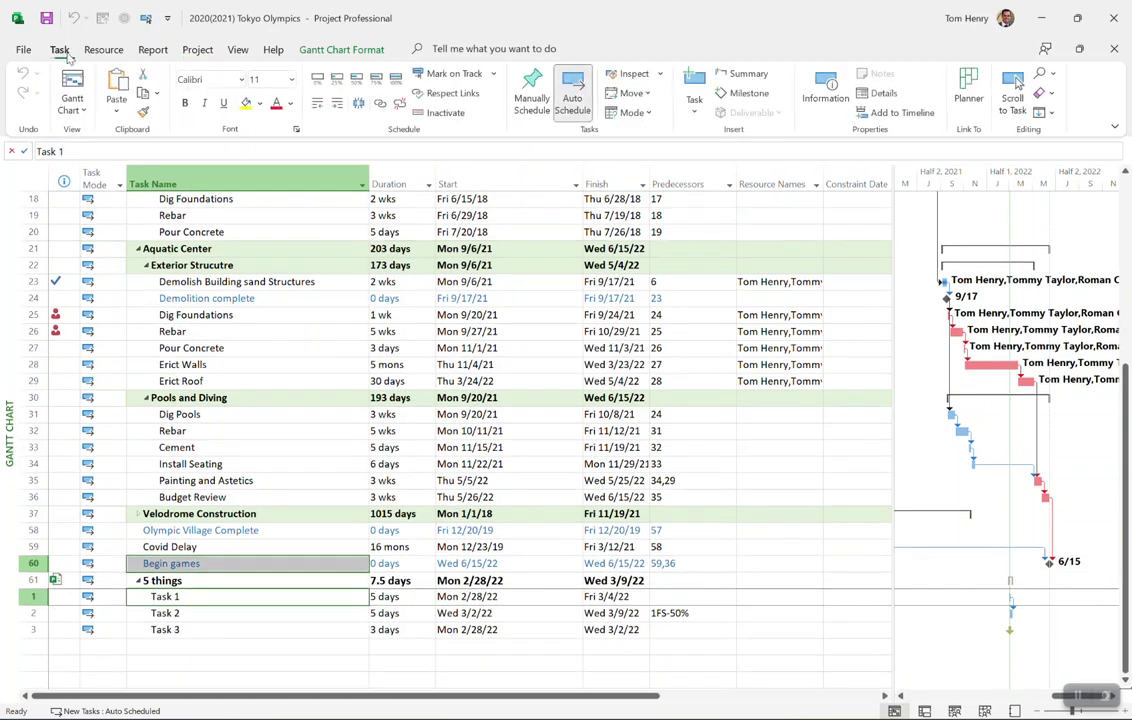
{"action": "left_click", "coordinate": [381, 104]}
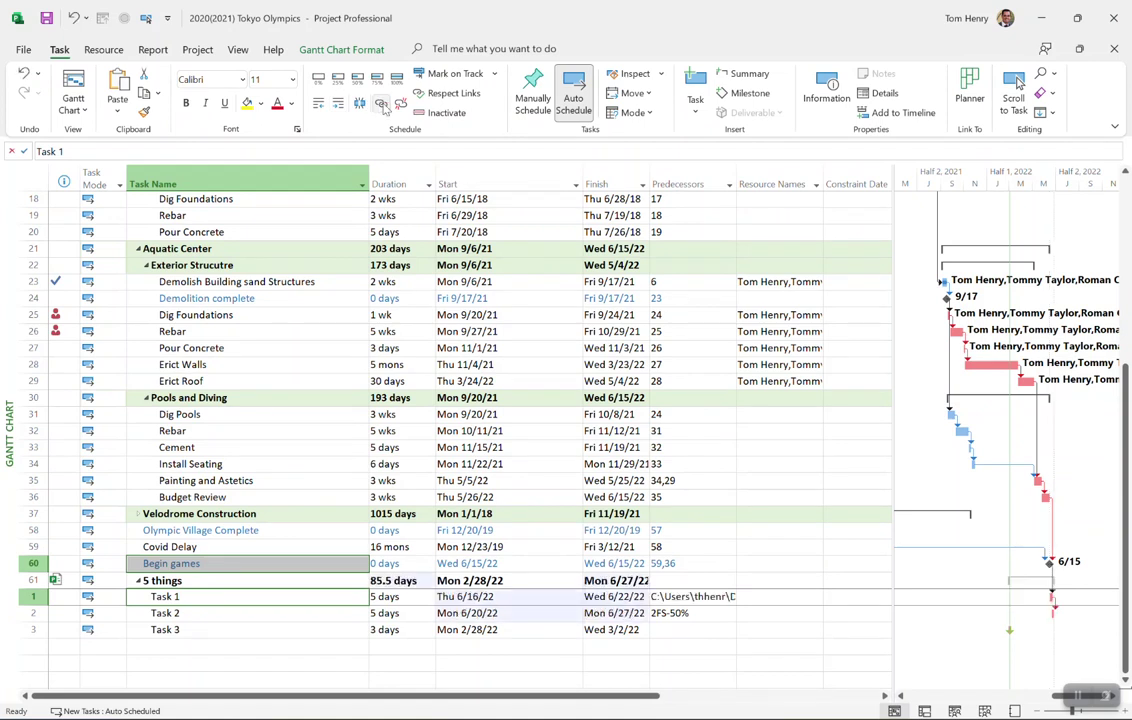
{"action": "left_click", "coordinate": [688, 597]}
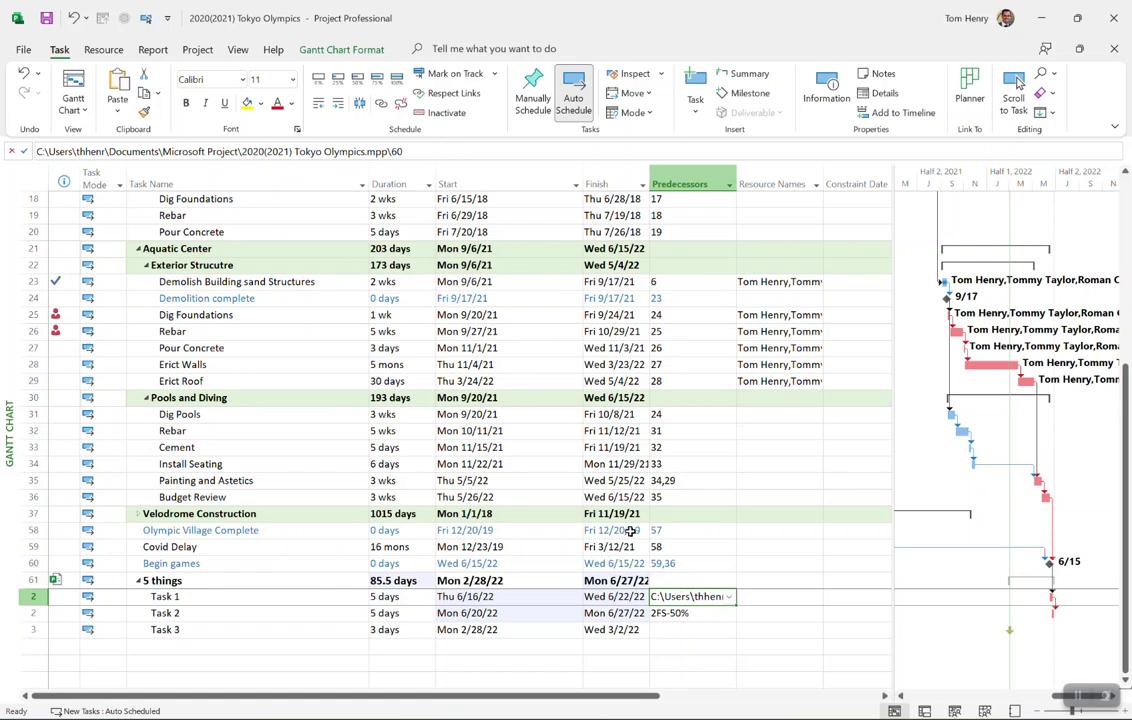
{"action": "left_click", "coordinate": [175, 563]}
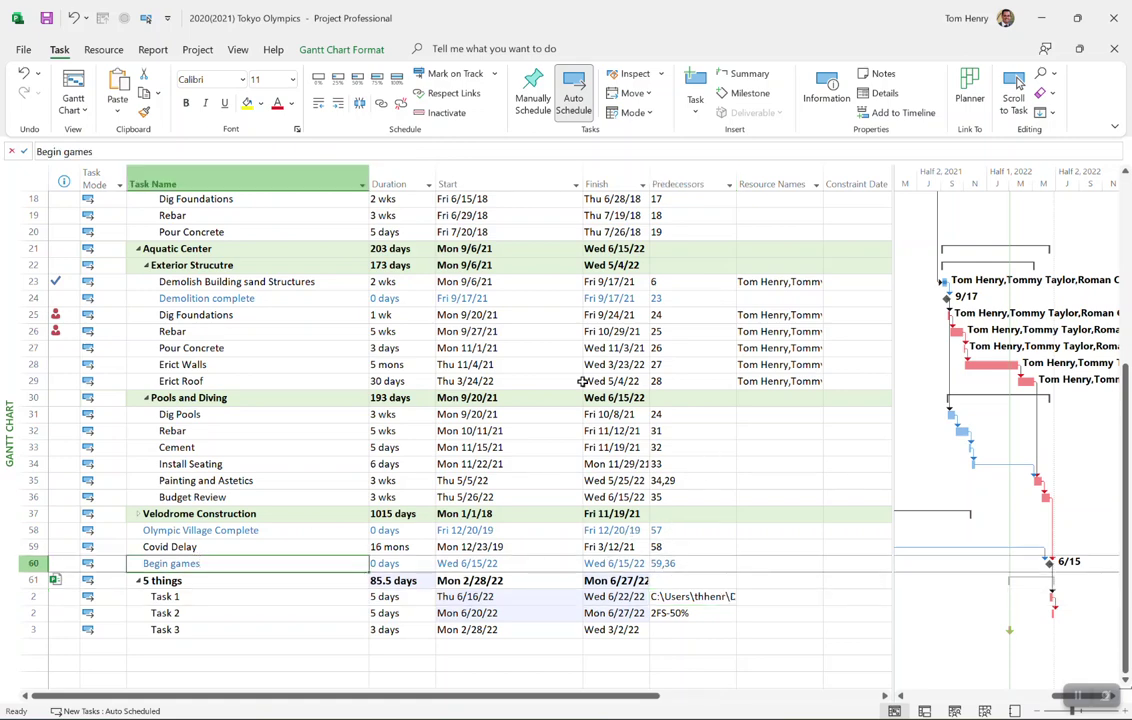
- Insert a Successors column before Resource Names and inspect the successor path of Begin games
{"action": "right_click", "coordinate": [757, 180]}
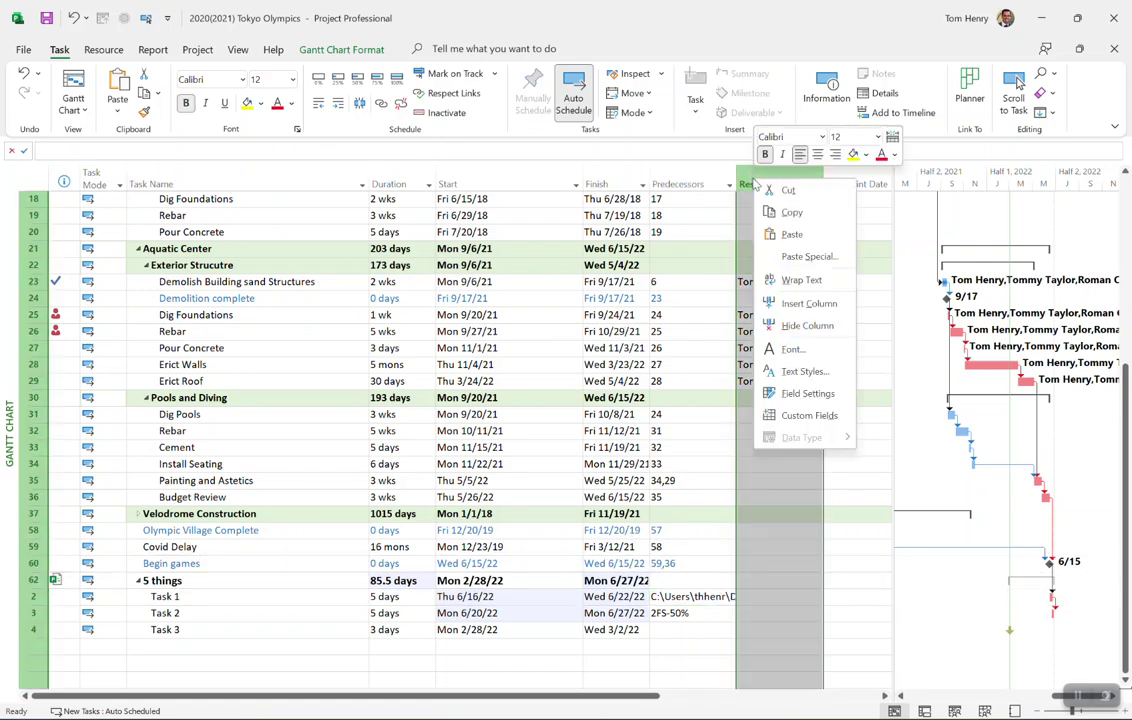
{"action": "left_click", "coordinate": [790, 301]}
{"action": "type", "text": "Successors"}
{"action": "key", "text": "Return"}
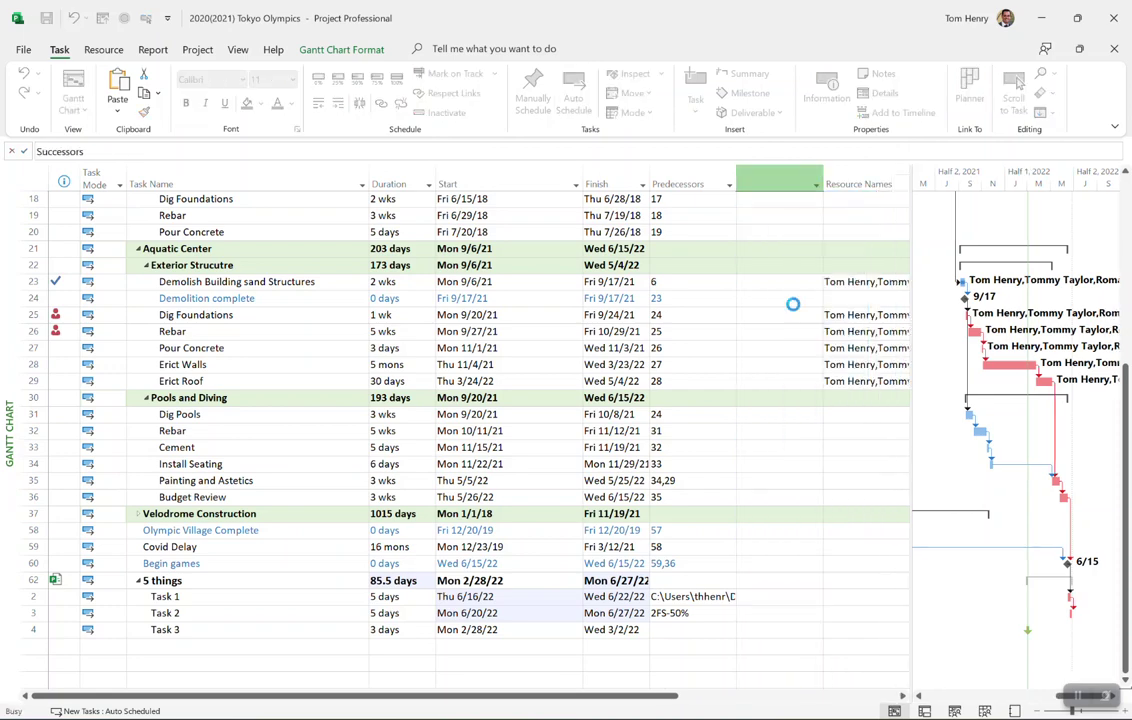
{"action": "left_click", "coordinate": [776, 563]}
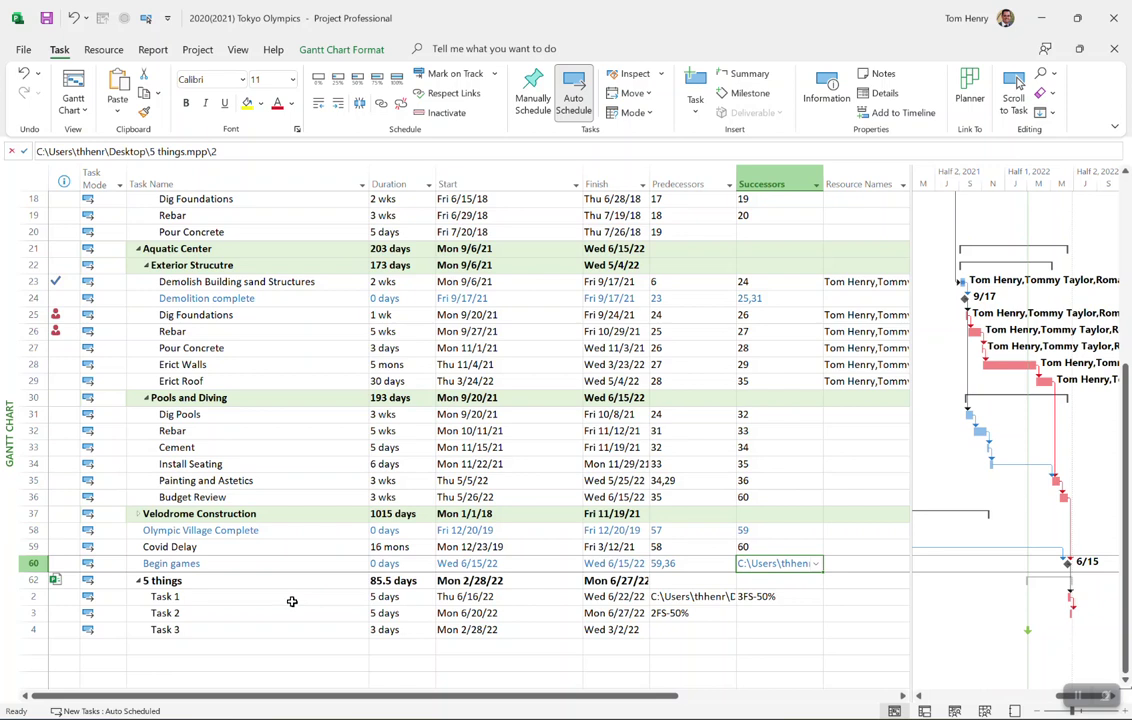
{"action": "left_click", "coordinate": [253, 530]}
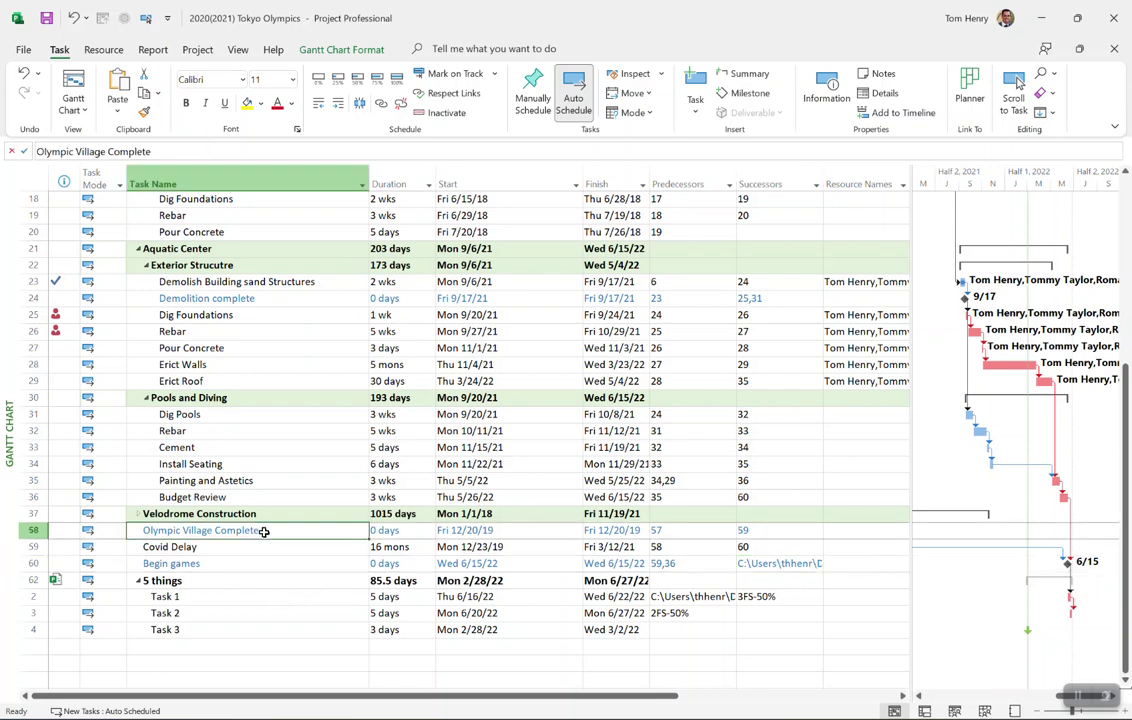
- Collapse and delete the 5 things subproject with its subtasks, saving the changes to its file, and inspect the successor of Begin games
{"action": "left_click", "coordinate": [53, 581]}
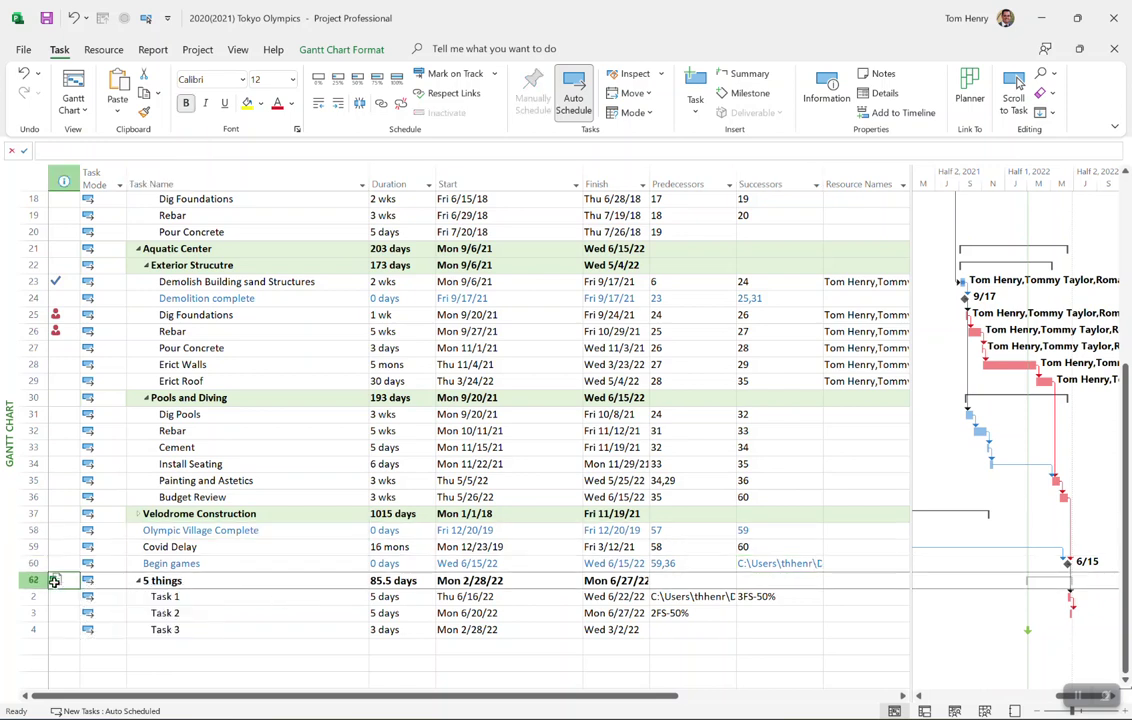
{"action": "left_click", "coordinate": [150, 582]}
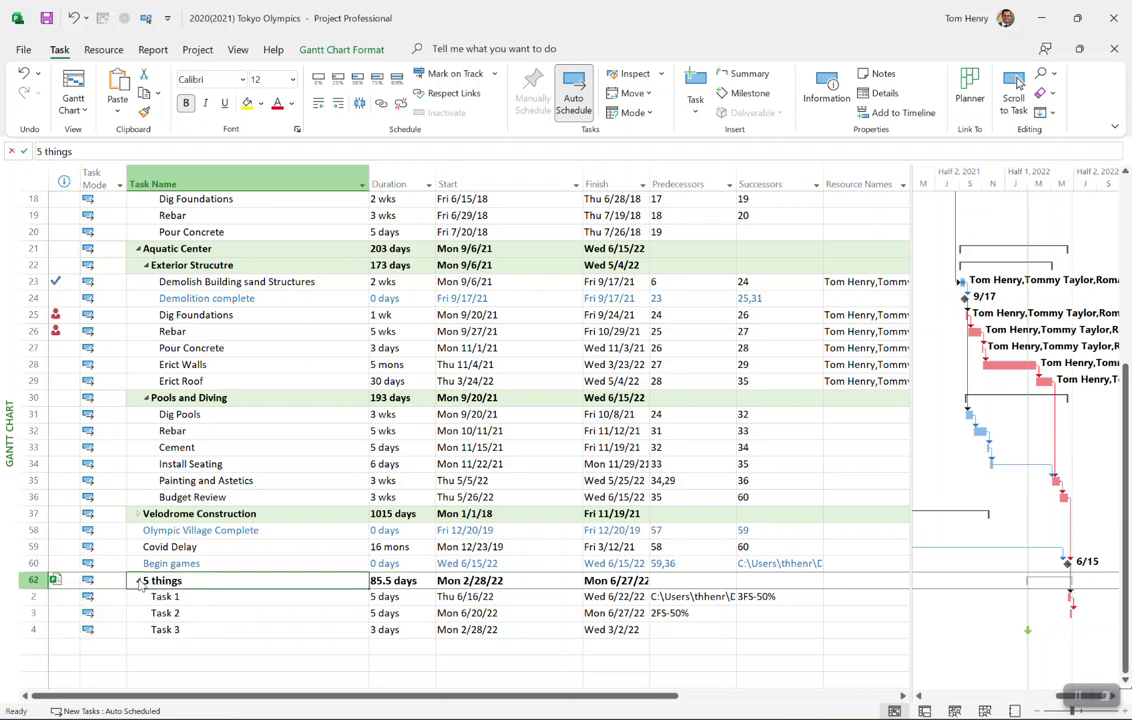
{"action": "left_click", "coordinate": [139, 580]}
{"action": "left_click", "coordinate": [33, 581]}
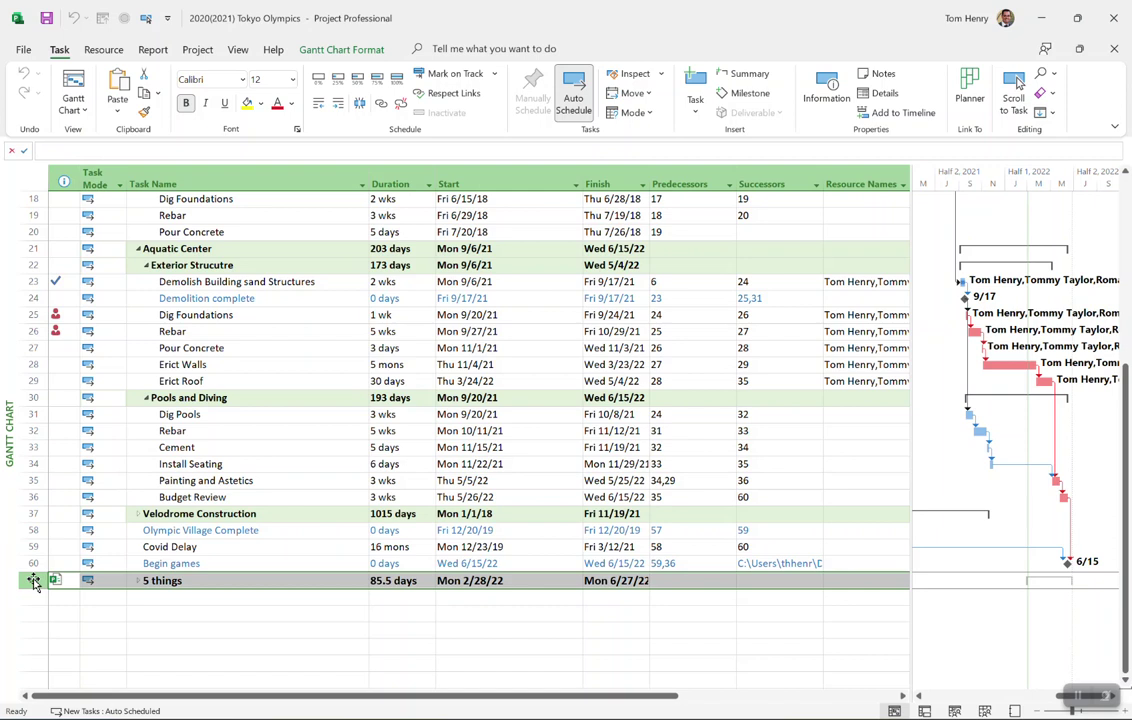
{"action": "key", "text": "Delete"}
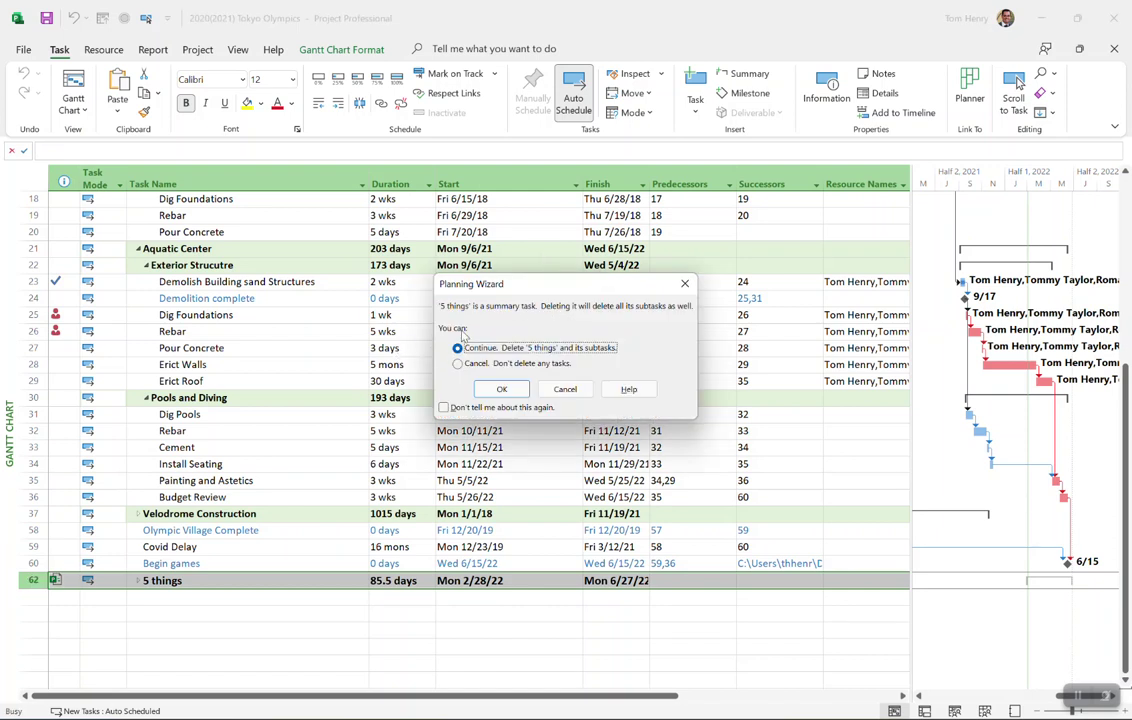
{"action": "left_click", "coordinate": [516, 393]}
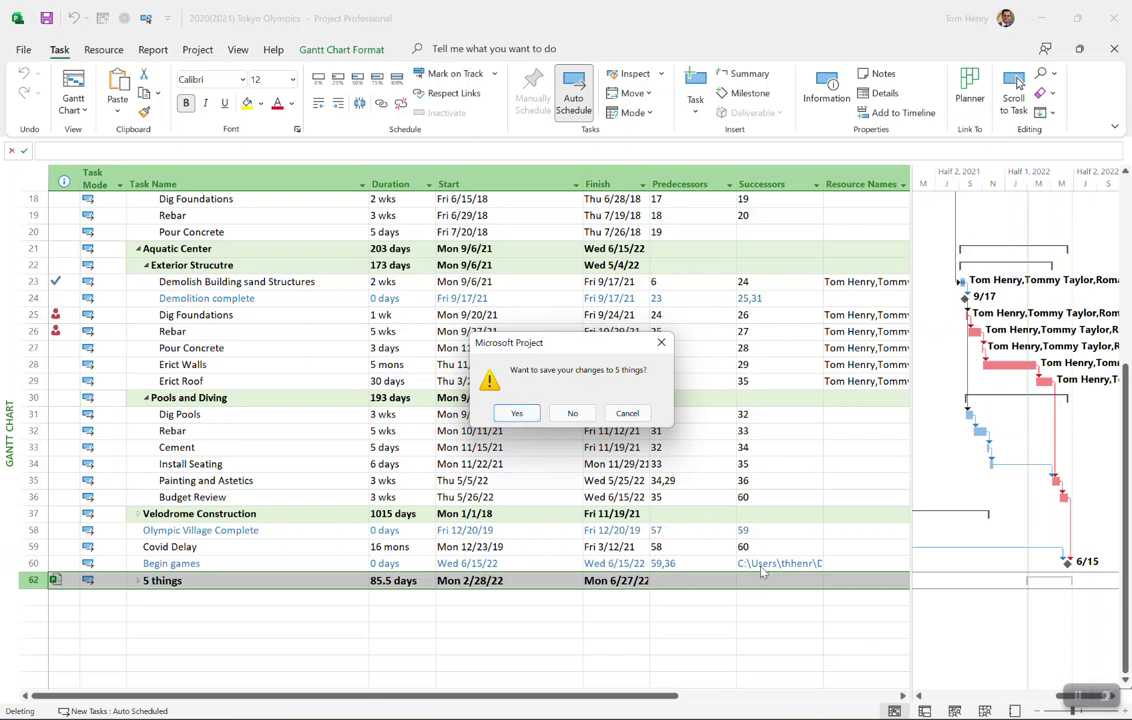
{"action": "left_click", "coordinate": [517, 413]}
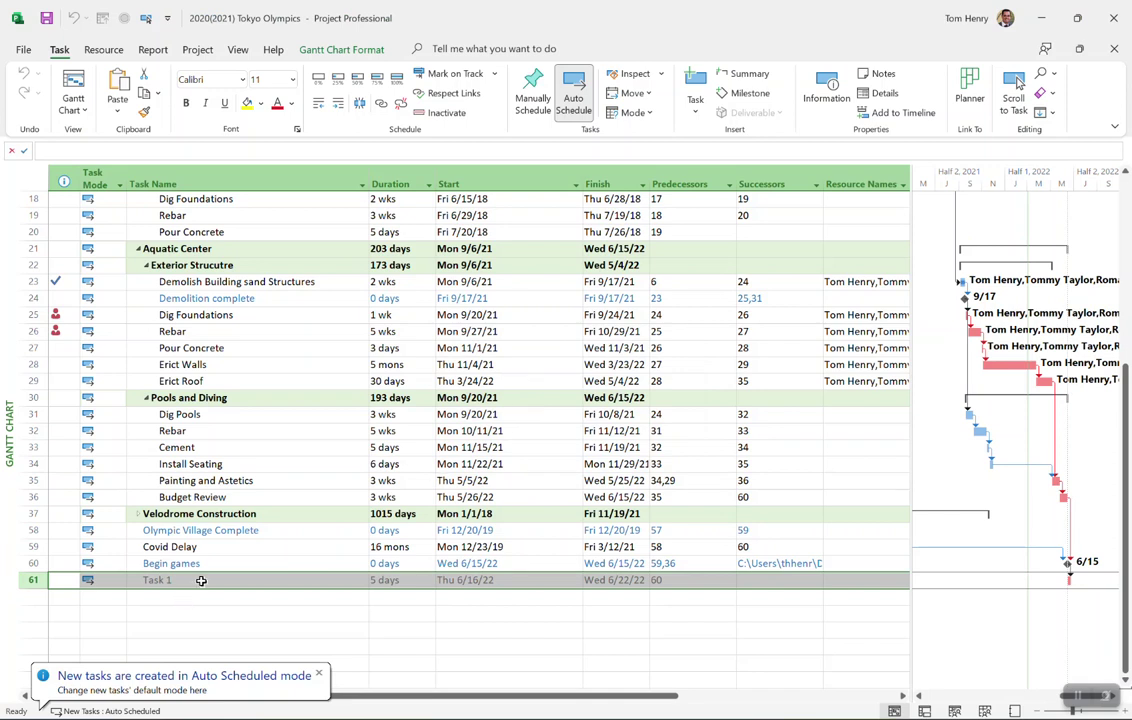
{"action": "left_click", "coordinate": [778, 563]}
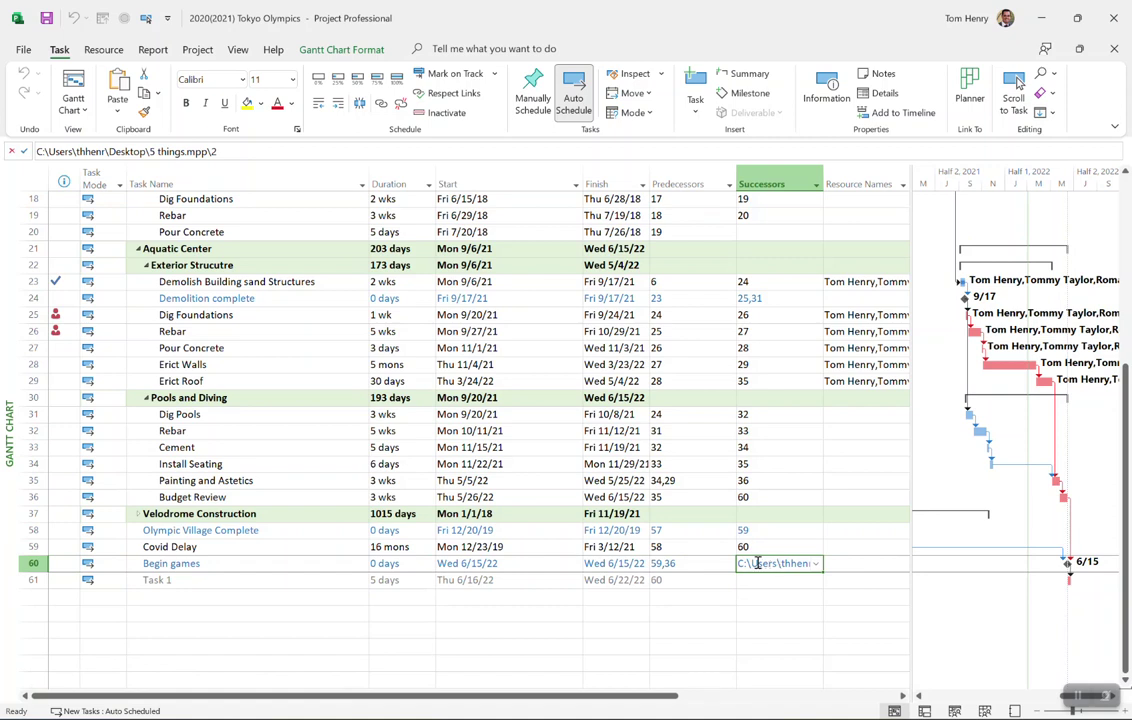
{"action": "left_click", "coordinate": [250, 580]}
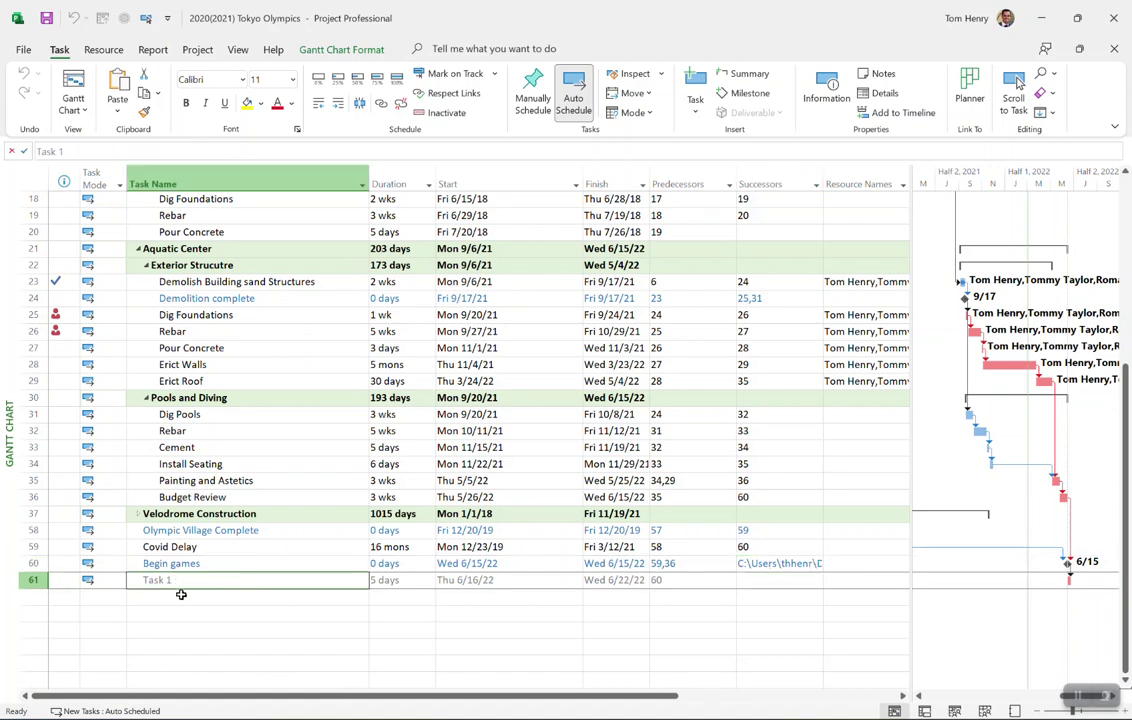
- Open the 5 things project from the recent files, examine Begin games and Task 1's start date, and close it
{"action": "left_click", "coordinate": [16, 48]}
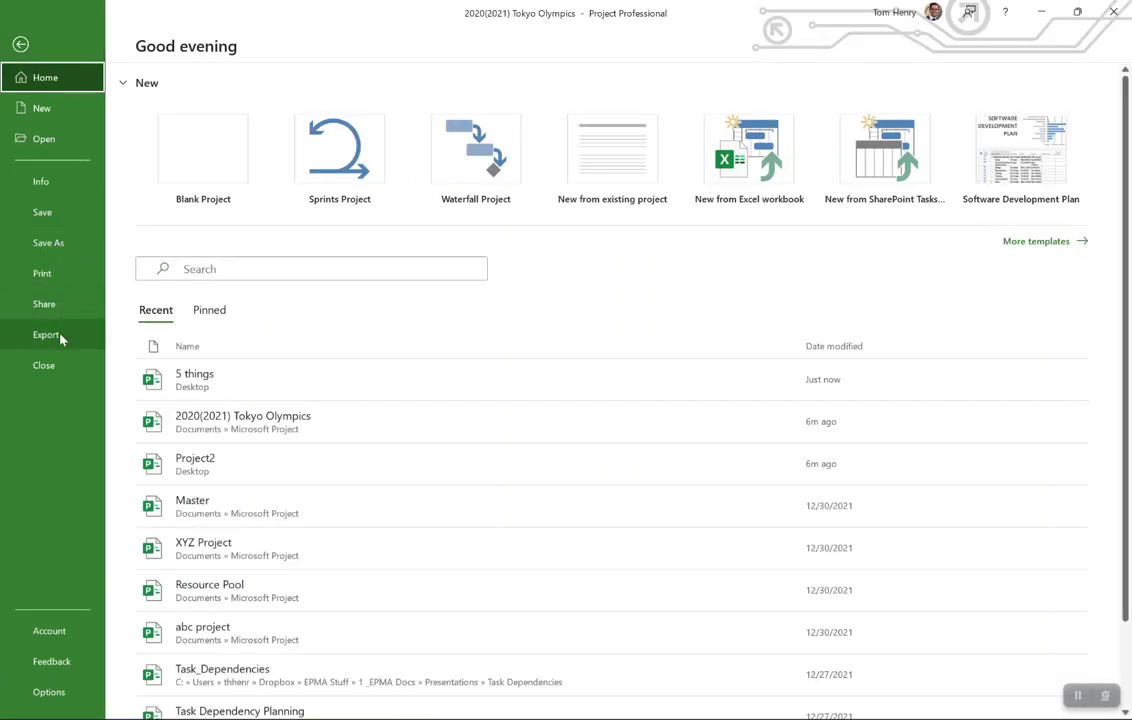
{"action": "left_click", "coordinate": [62, 136]}
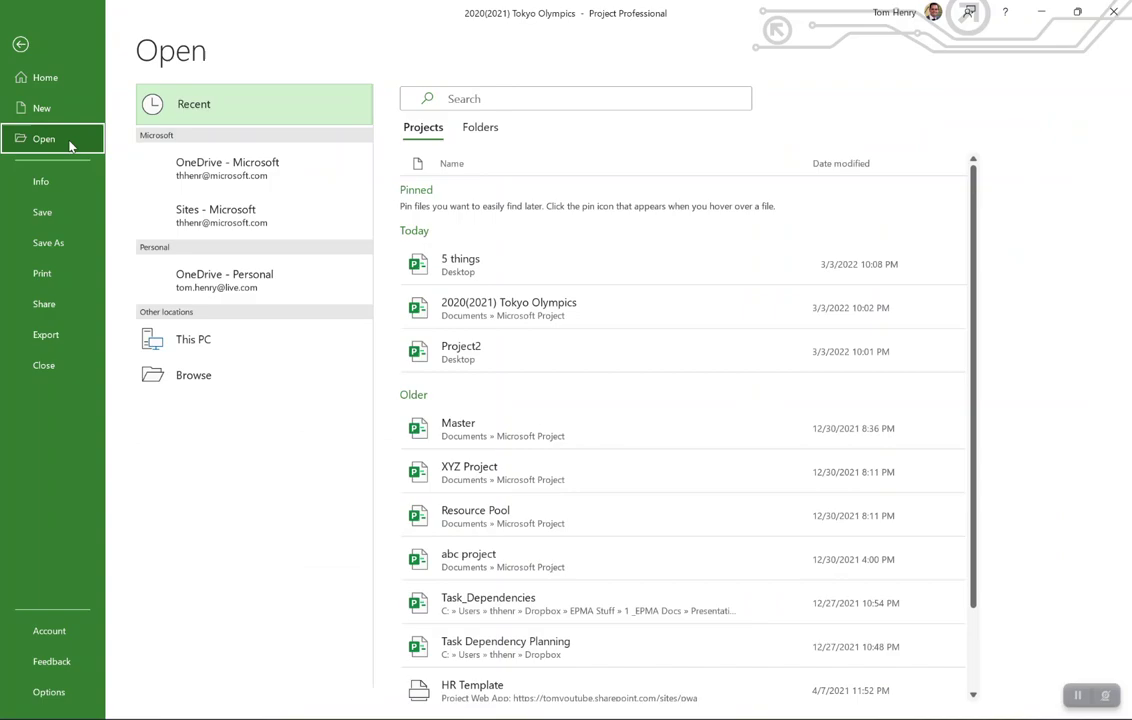
{"action": "left_click", "coordinate": [482, 263]}
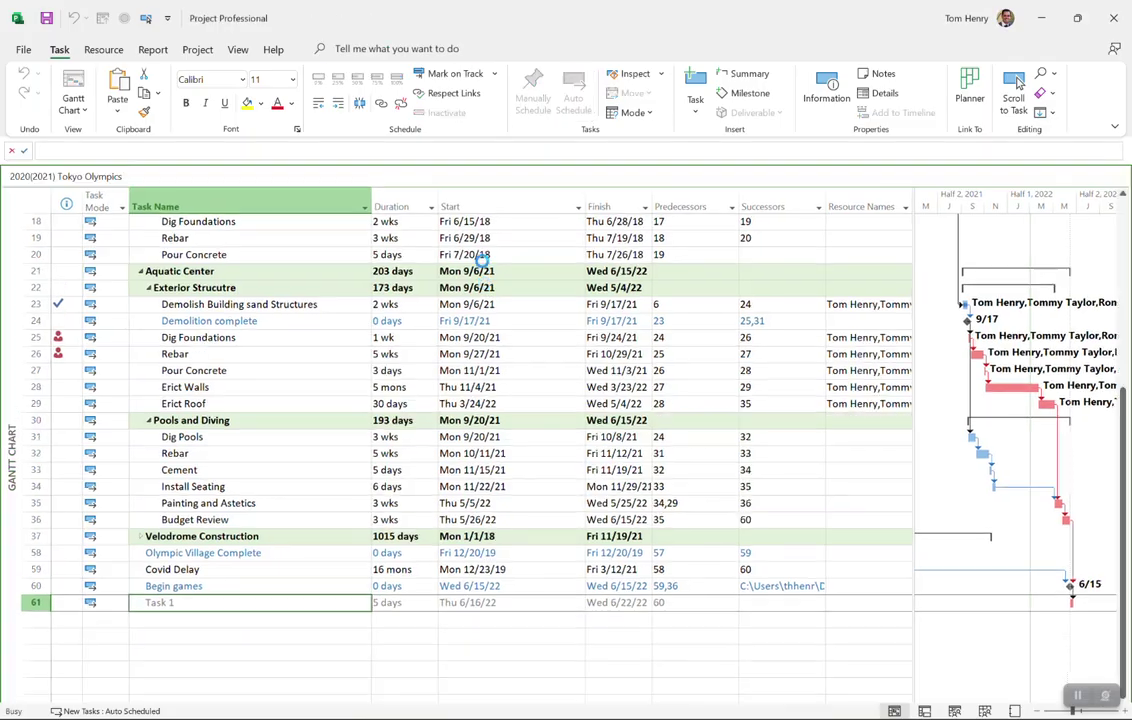
{"action": "left_click", "coordinate": [482, 265]}
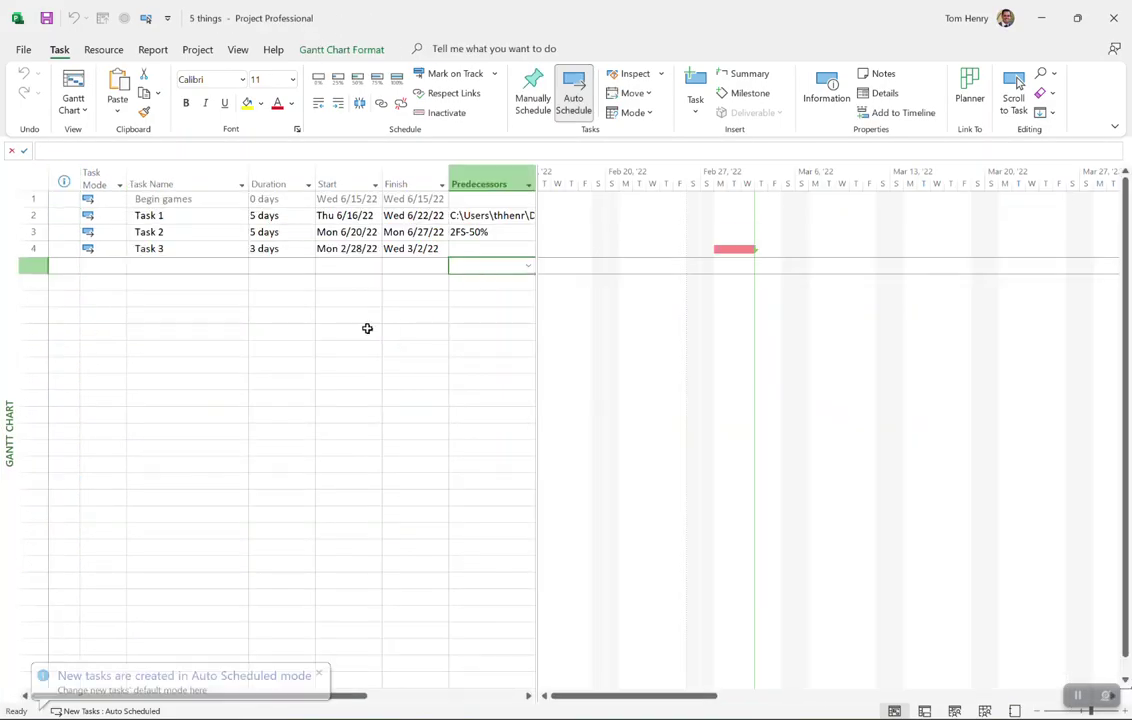
{"action": "left_click", "coordinate": [188, 199]}
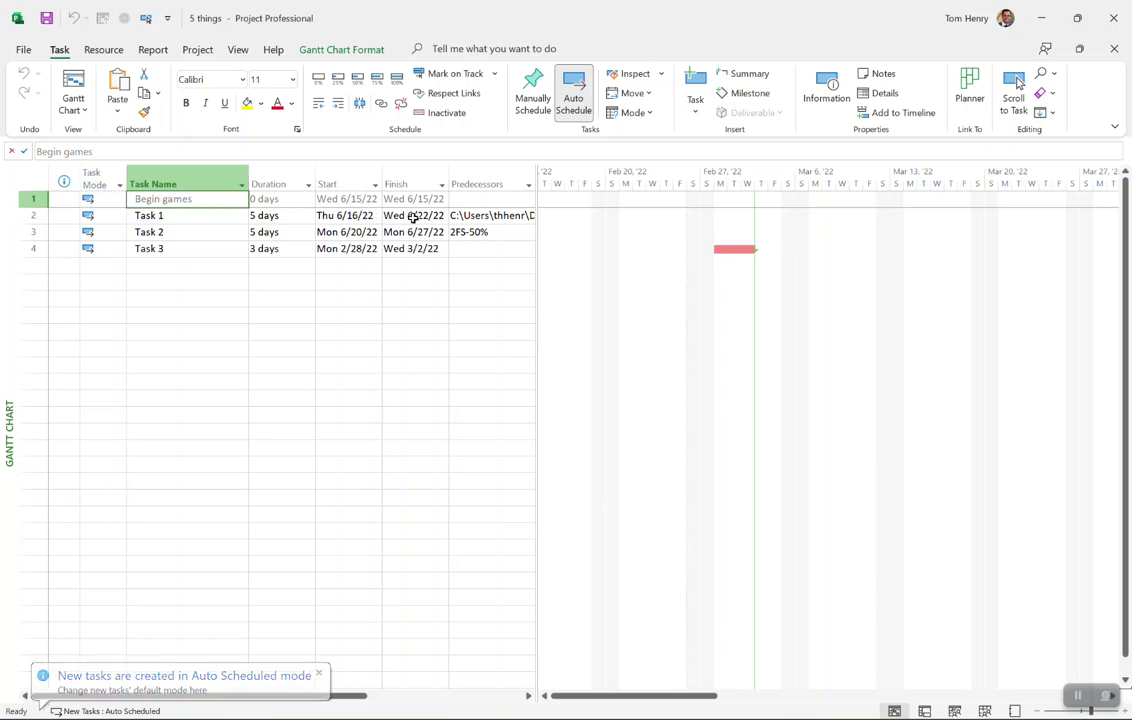
{"action": "left_click", "coordinate": [360, 216]}
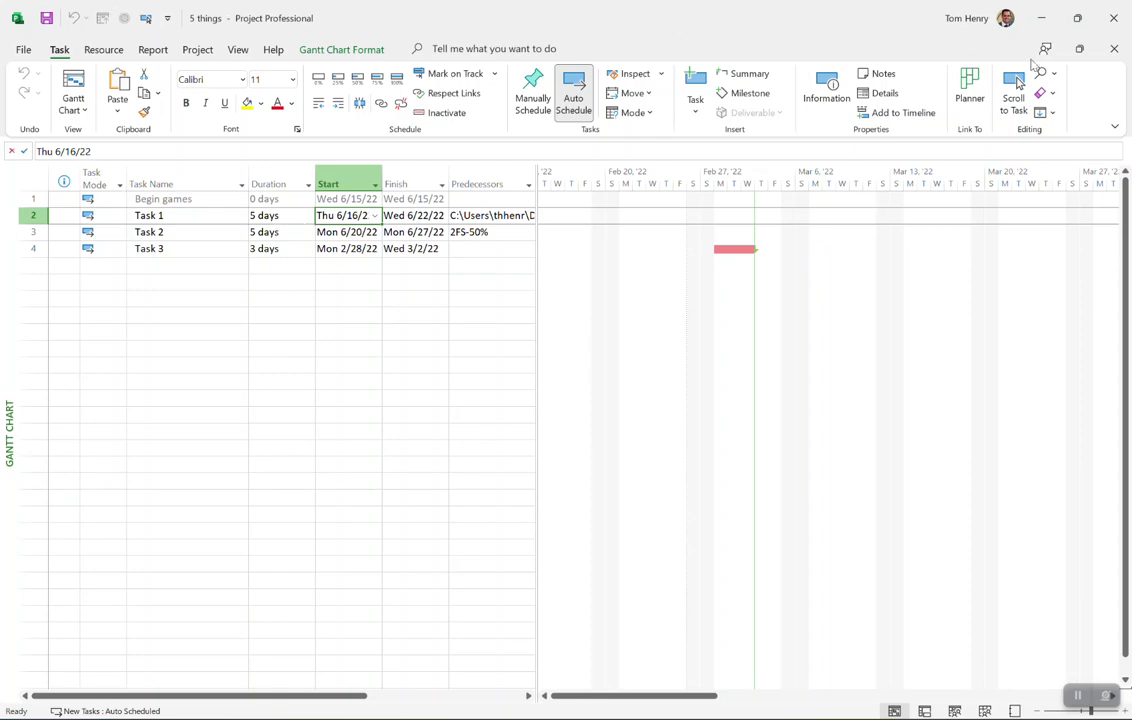
{"action": "left_click", "coordinate": [1114, 49]}
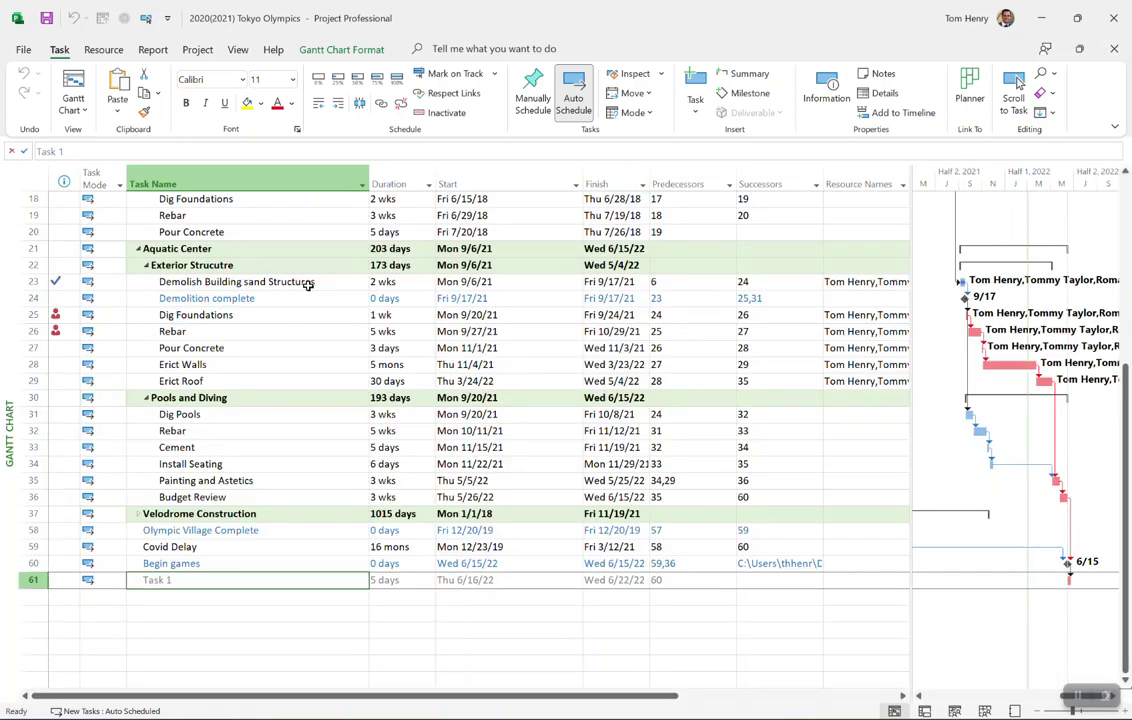
- Set Covid Delay's duration to 18 months and check the start date of the external Task 1
{"action": "left_click", "coordinate": [278, 564]}
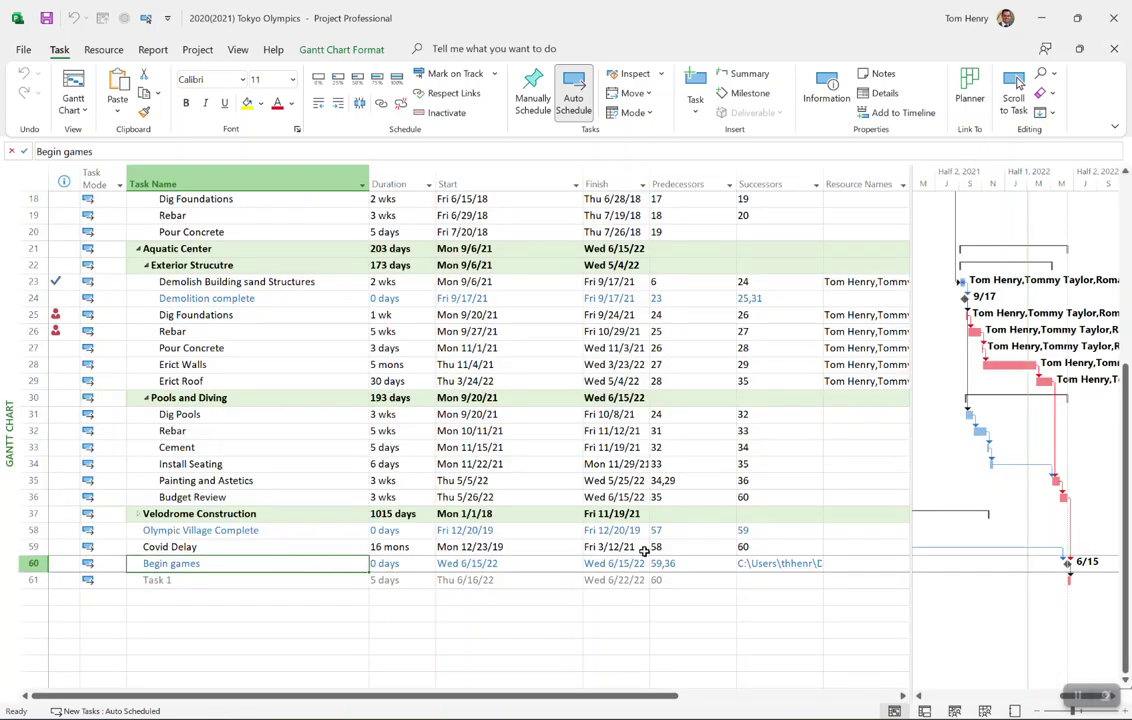
{"action": "left_click", "coordinate": [425, 548]}
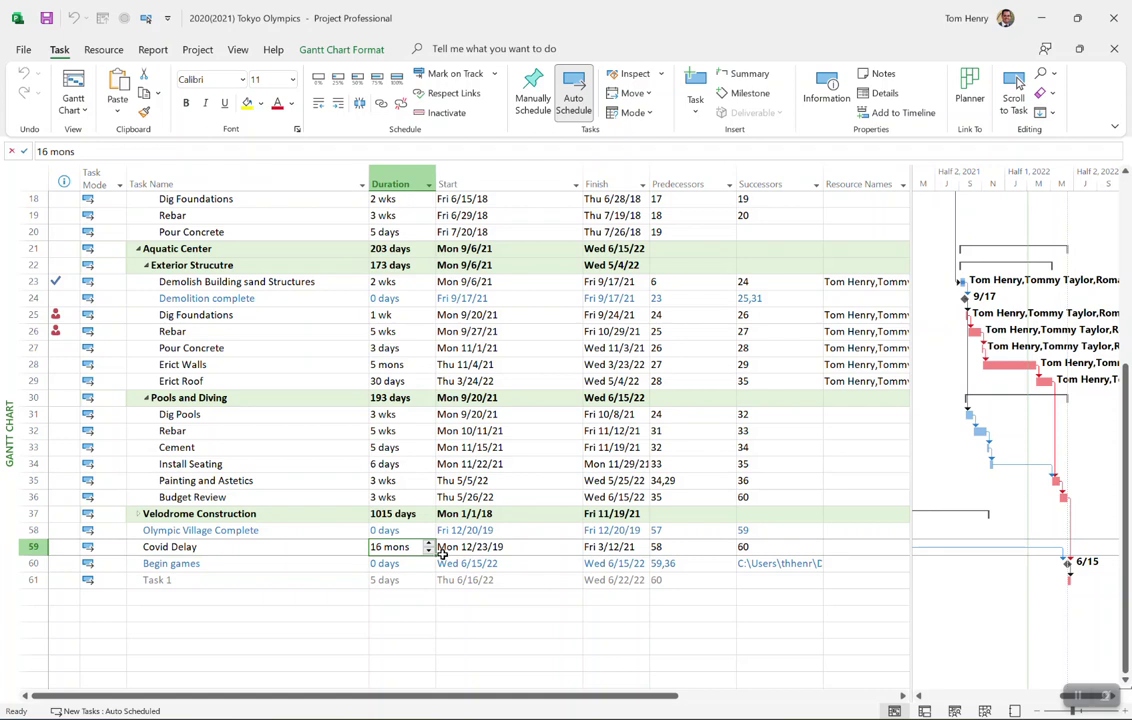
{"action": "type", "text": "18"}
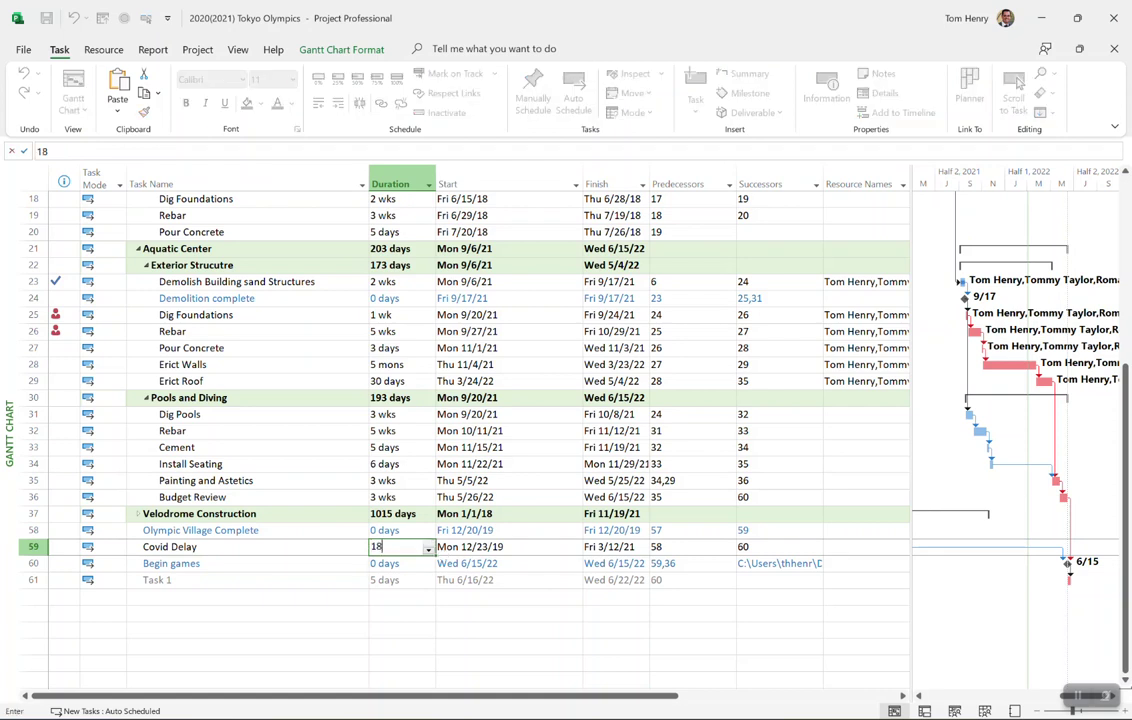
{"action": "key", "text": "Return"}
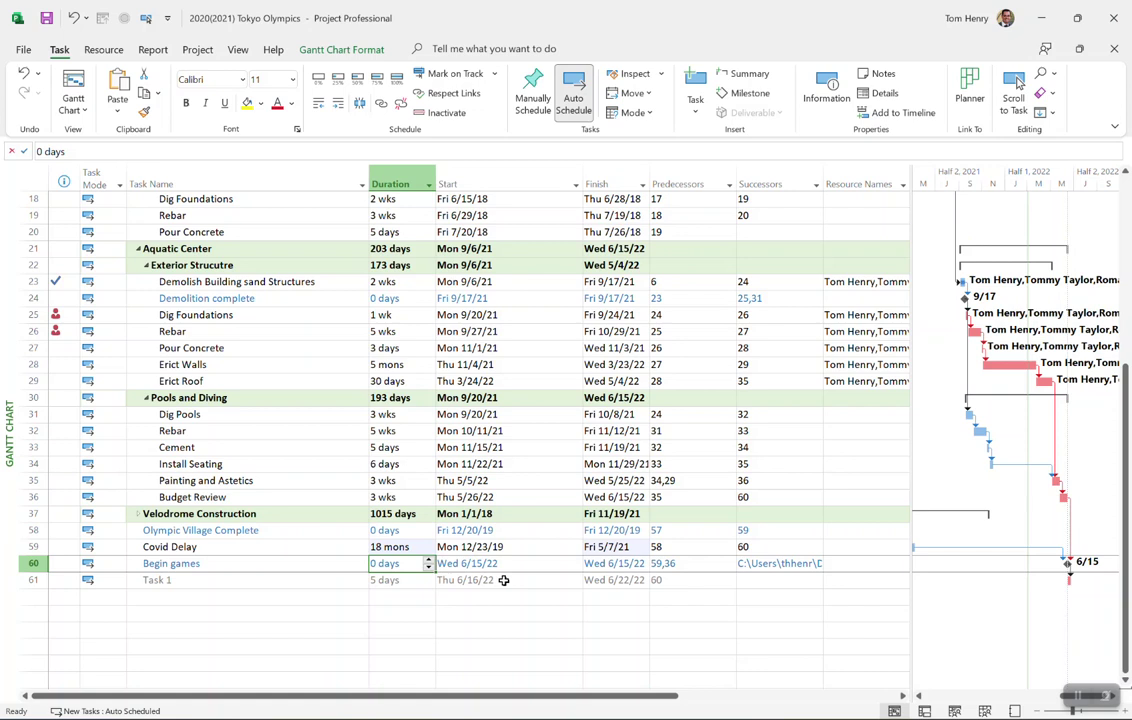
{"action": "left_click", "coordinate": [504, 580]}
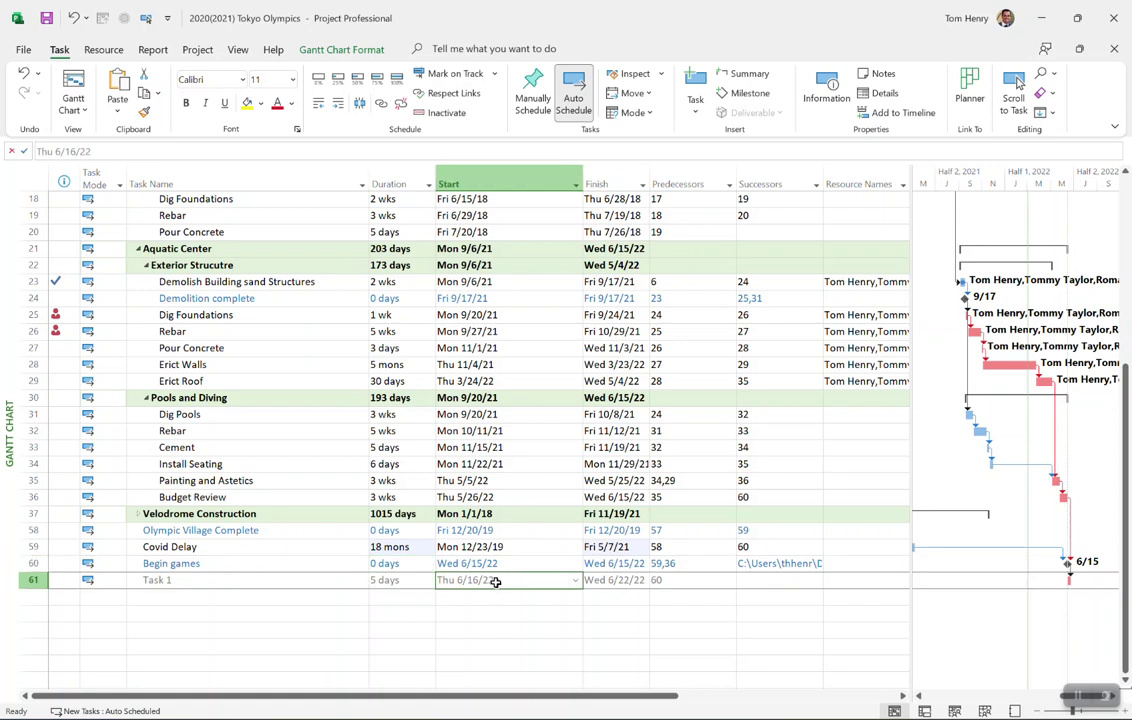
- Set the Begin games start date to Thu 11/17/22 and check the linked external Task 1
{"action": "left_click", "coordinate": [341, 564]}
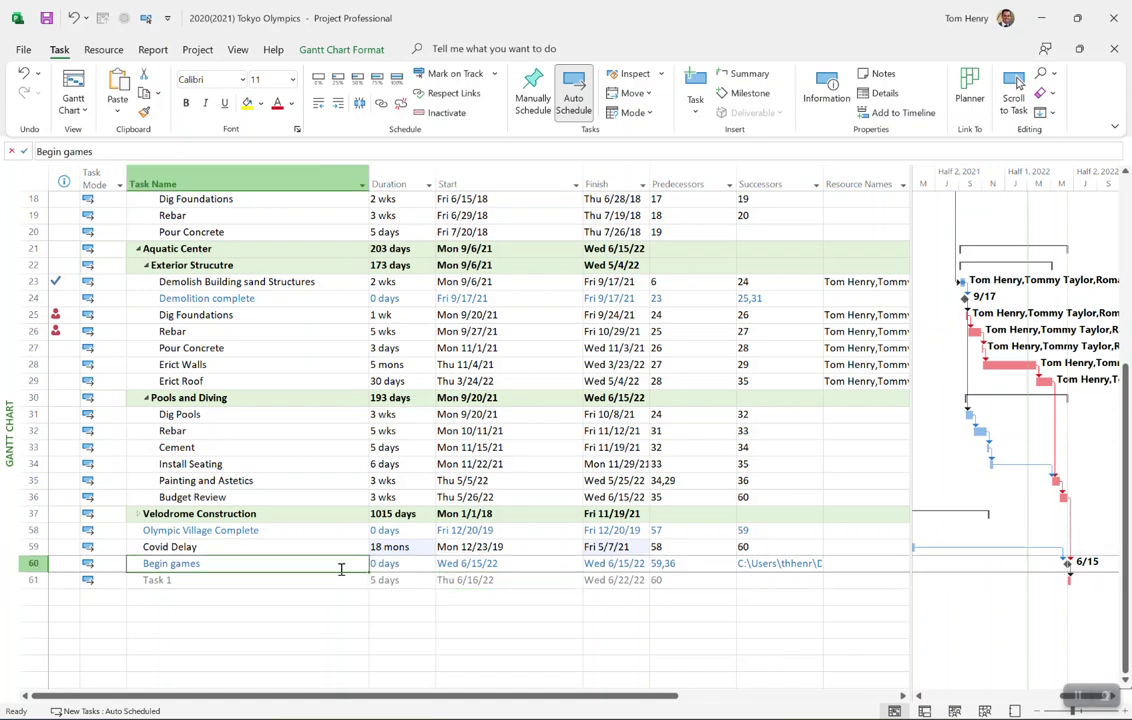
{"action": "key", "text": "Right"}
{"action": "key", "text": "Right"}
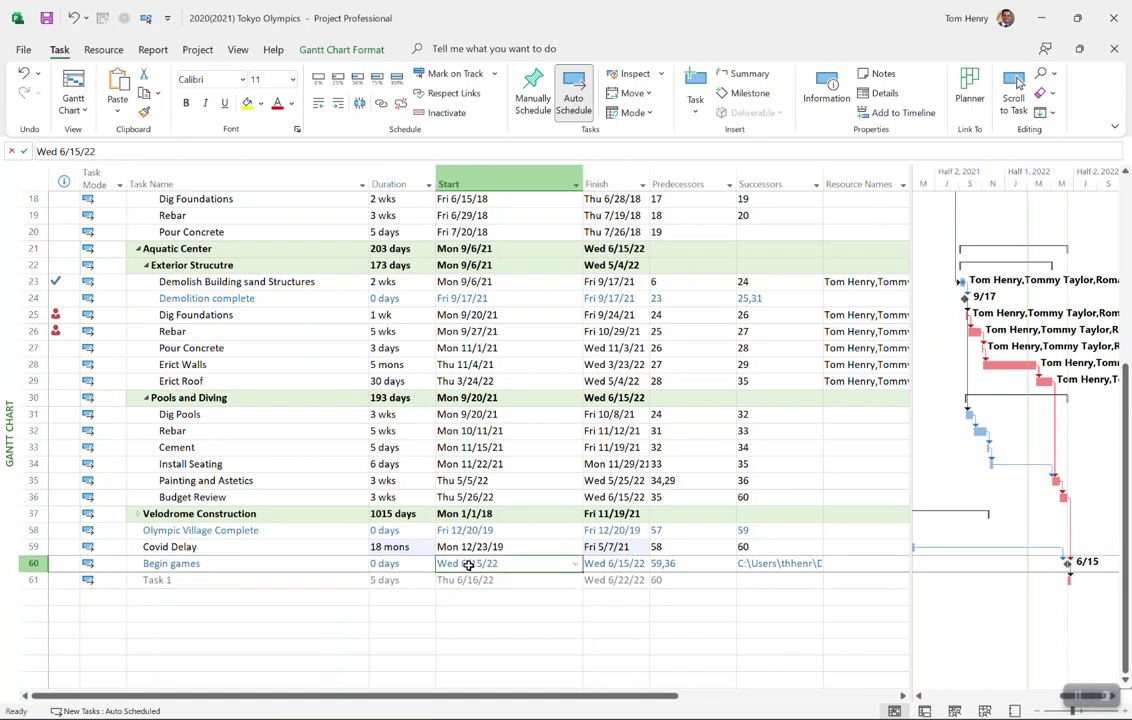
{"action": "left_click", "coordinate": [577, 564]}
{"action": "left_click", "coordinate": [573, 582]}
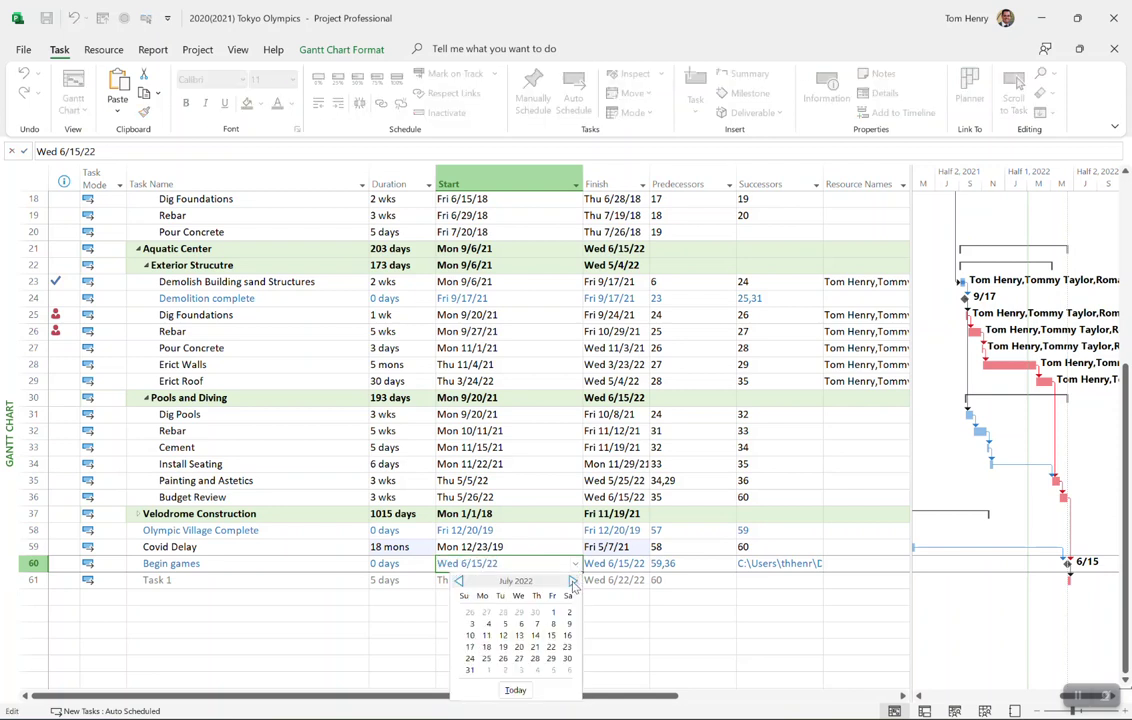
{"action": "left_click", "coordinate": [573, 582]}
{"action": "left_click", "coordinate": [573, 582]}
{"action": "left_click", "coordinate": [573, 582]}
{"action": "left_click", "coordinate": [573, 582]}
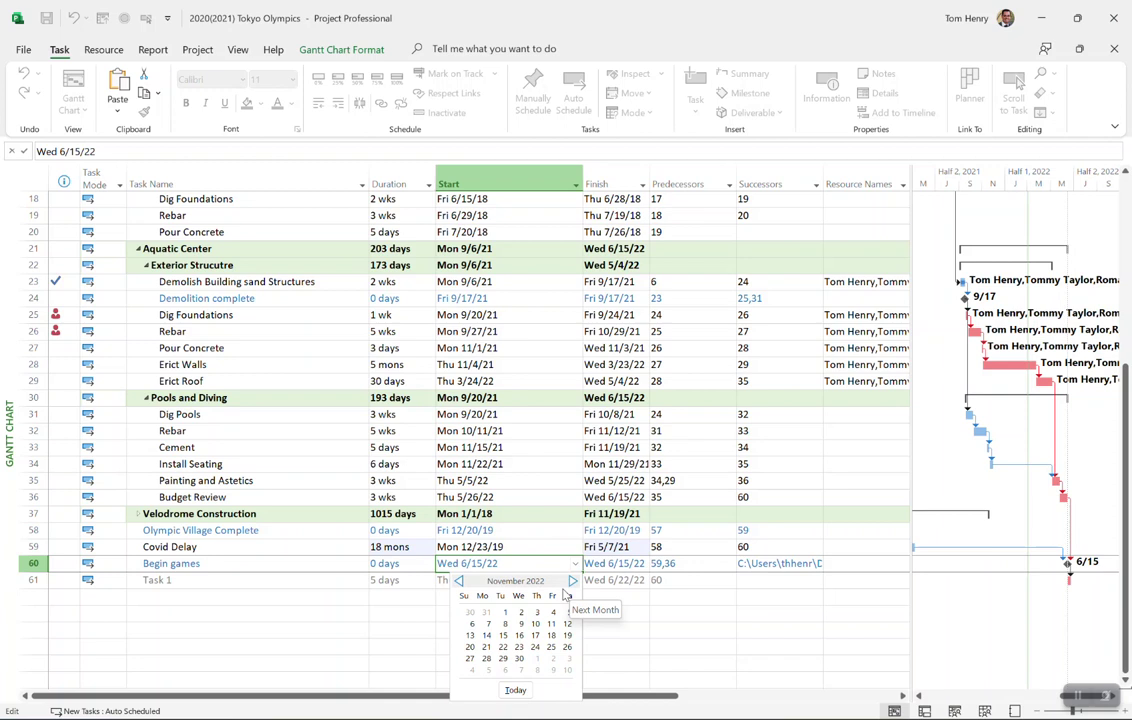
{"action": "left_click", "coordinate": [535, 636]}
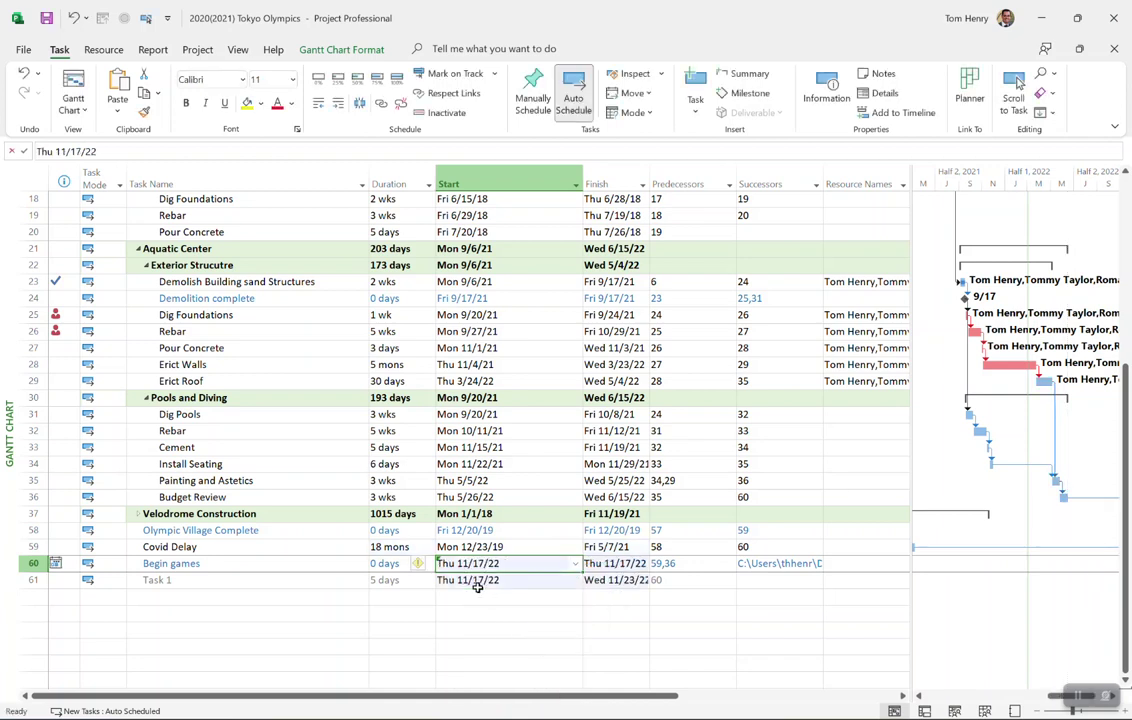
{"action": "left_click", "coordinate": [227, 563]}
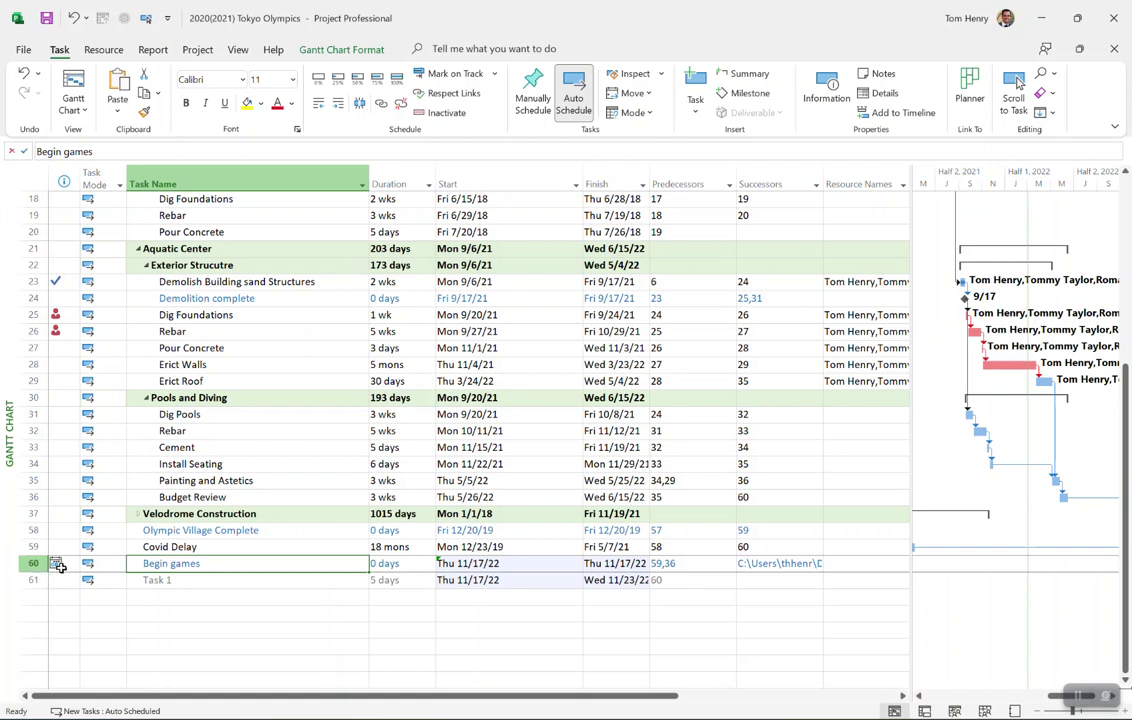
{"action": "left_click", "coordinate": [272, 581]}
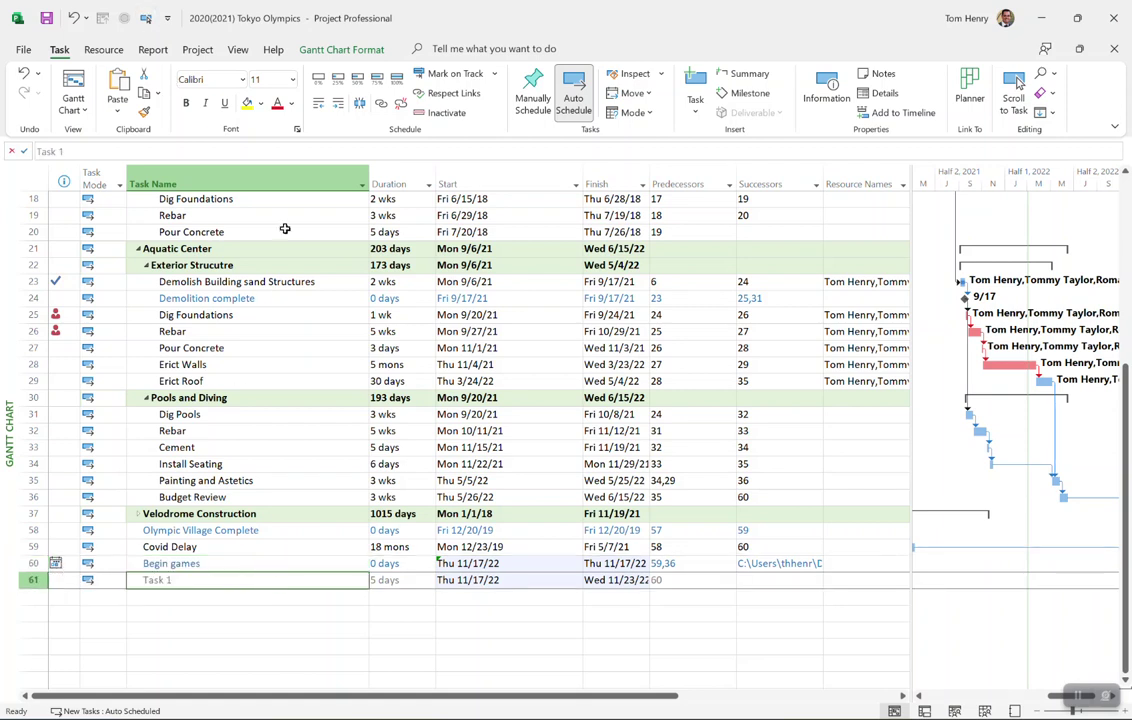
- Save and close the Tokyo Olympics project, and reopen the 5 things project from the recent files
{"action": "left_click", "coordinate": [47, 19]}
{"action": "left_click", "coordinate": [23, 50]}
{"action": "left_click", "coordinate": [51, 363]}
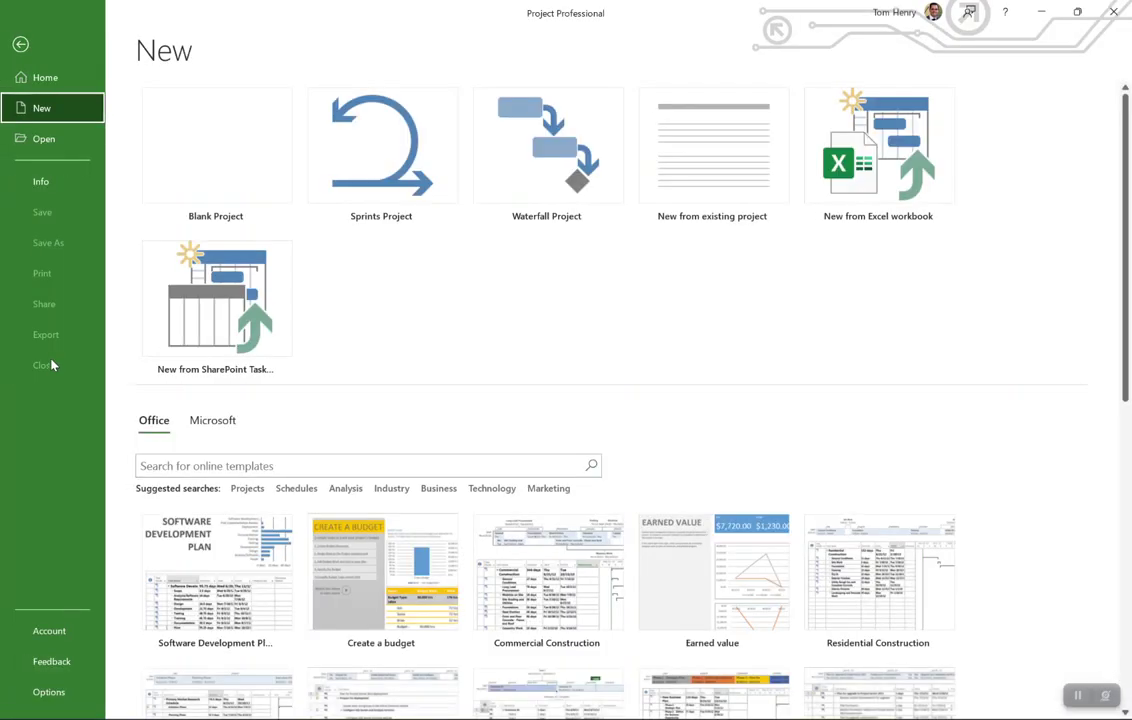
{"action": "left_click", "coordinate": [50, 142]}
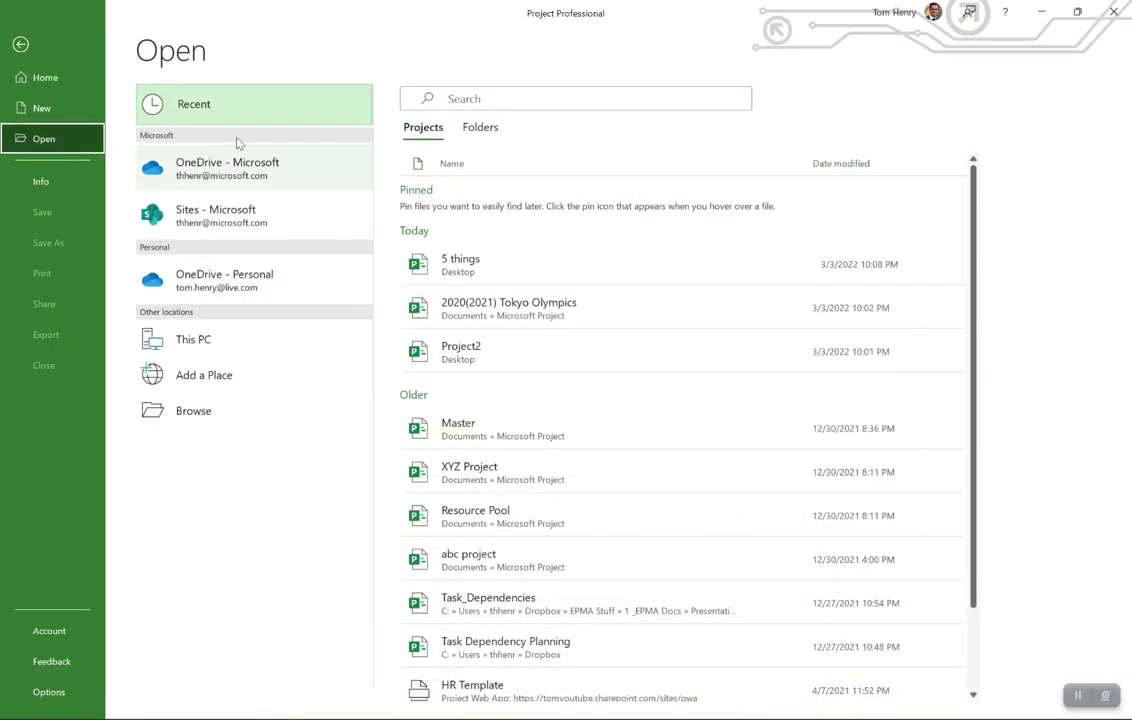
{"action": "left_click", "coordinate": [455, 262]}
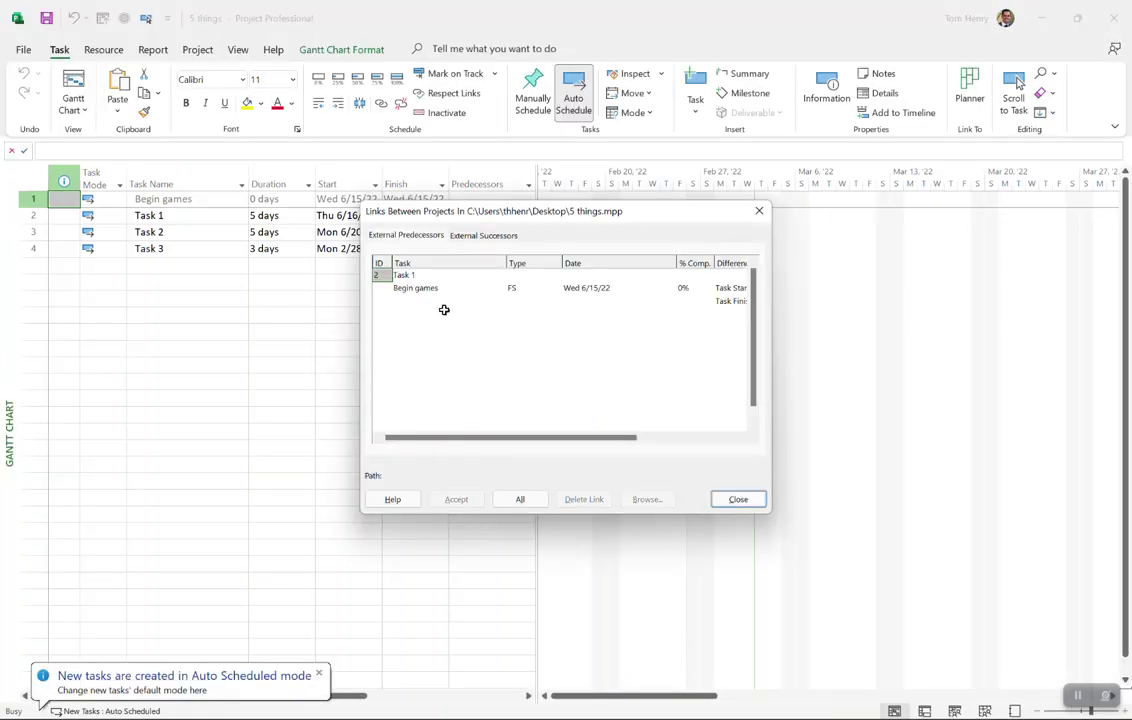
- Examine the date differences of the external predecessor Begin games in the Links Between Projects dialog
{"action": "left_click", "coordinate": [430, 289]}
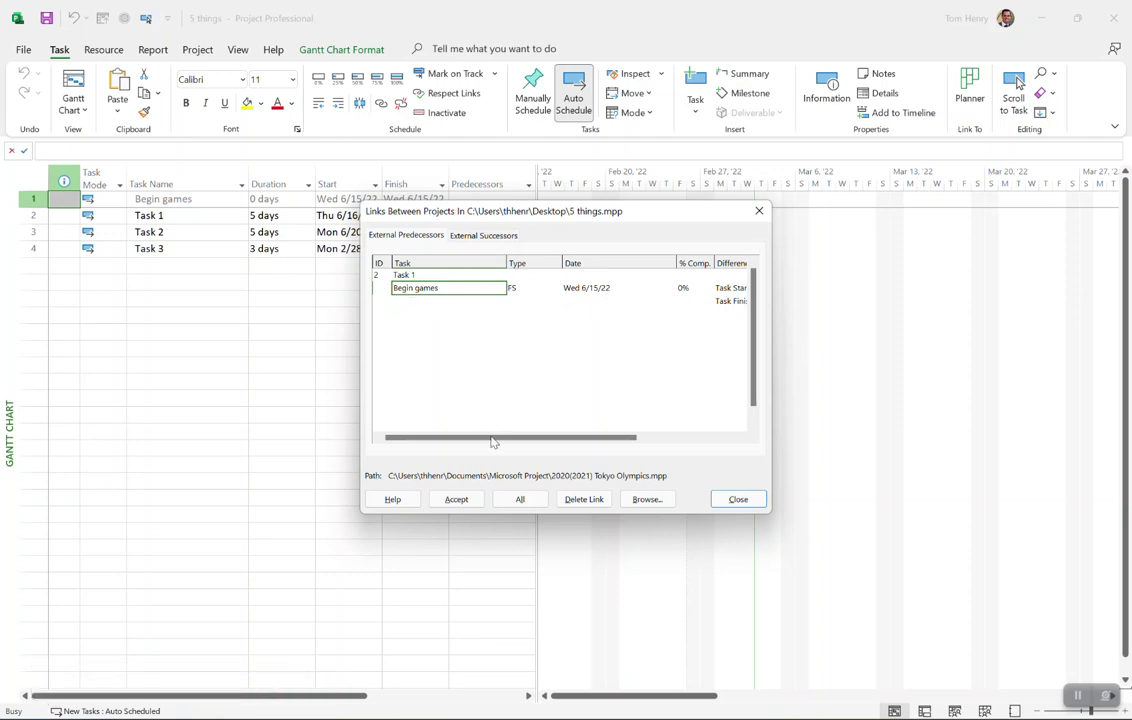
{"action": "left_click_drag", "start_coordinate": [490, 438], "coordinate": [656, 432]}
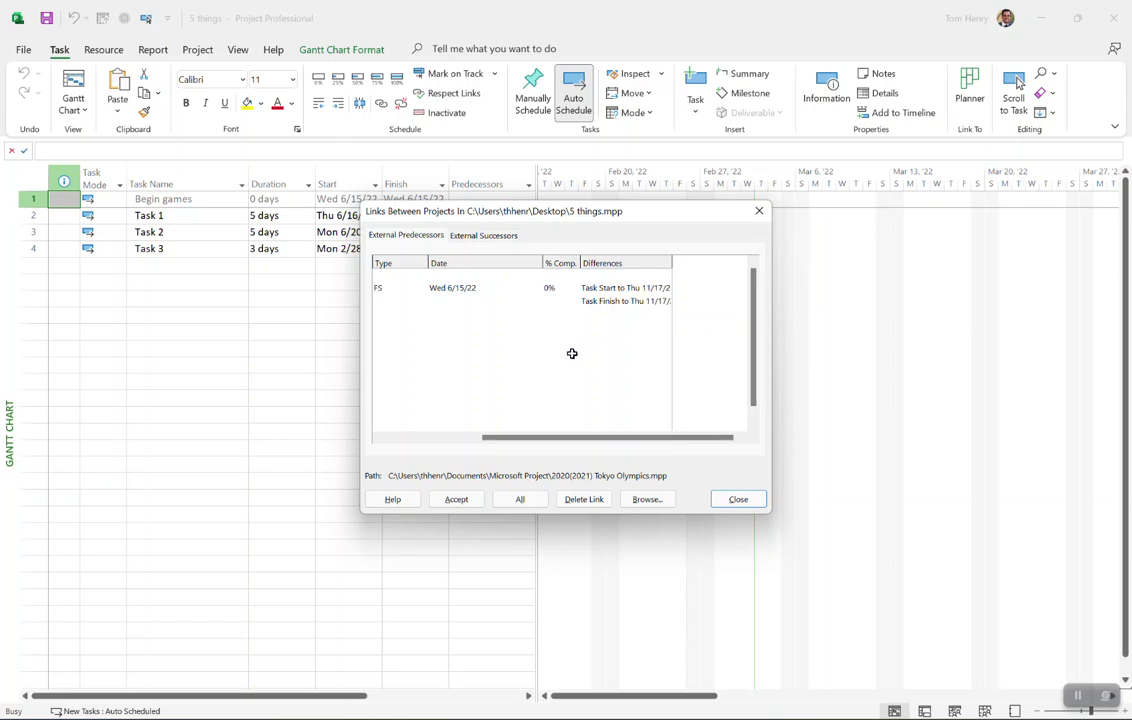
{"action": "left_click", "coordinate": [639, 289]}
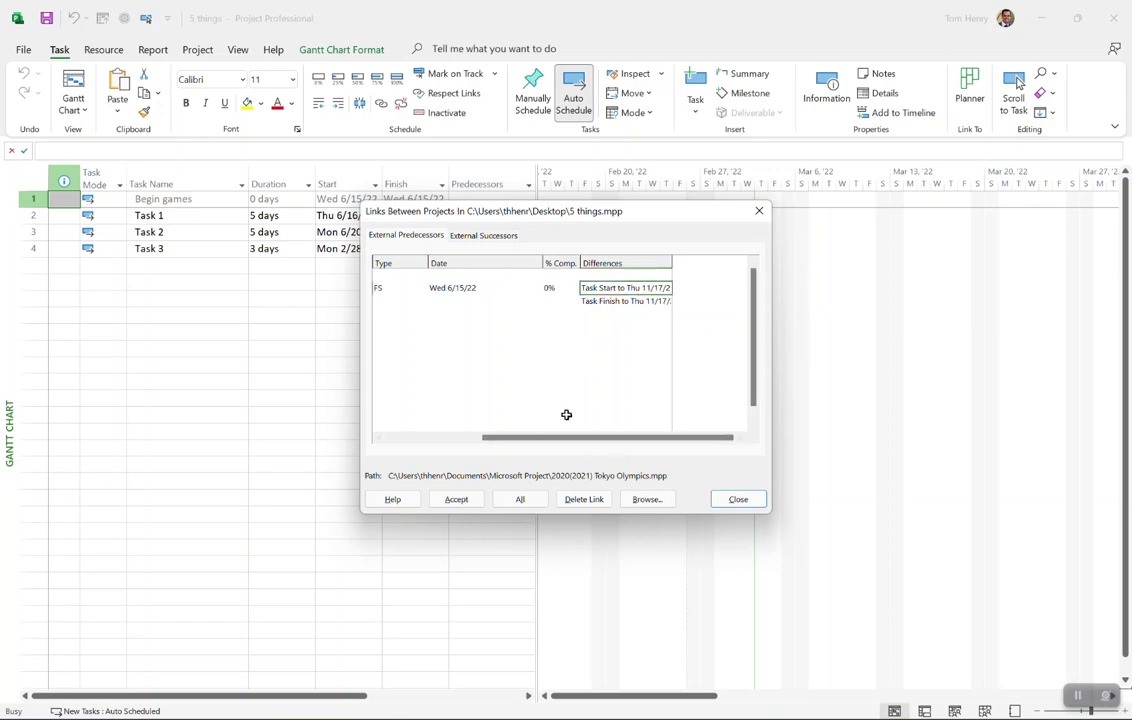
{"action": "left_click_drag", "start_coordinate": [551, 437], "coordinate": [349, 435]}
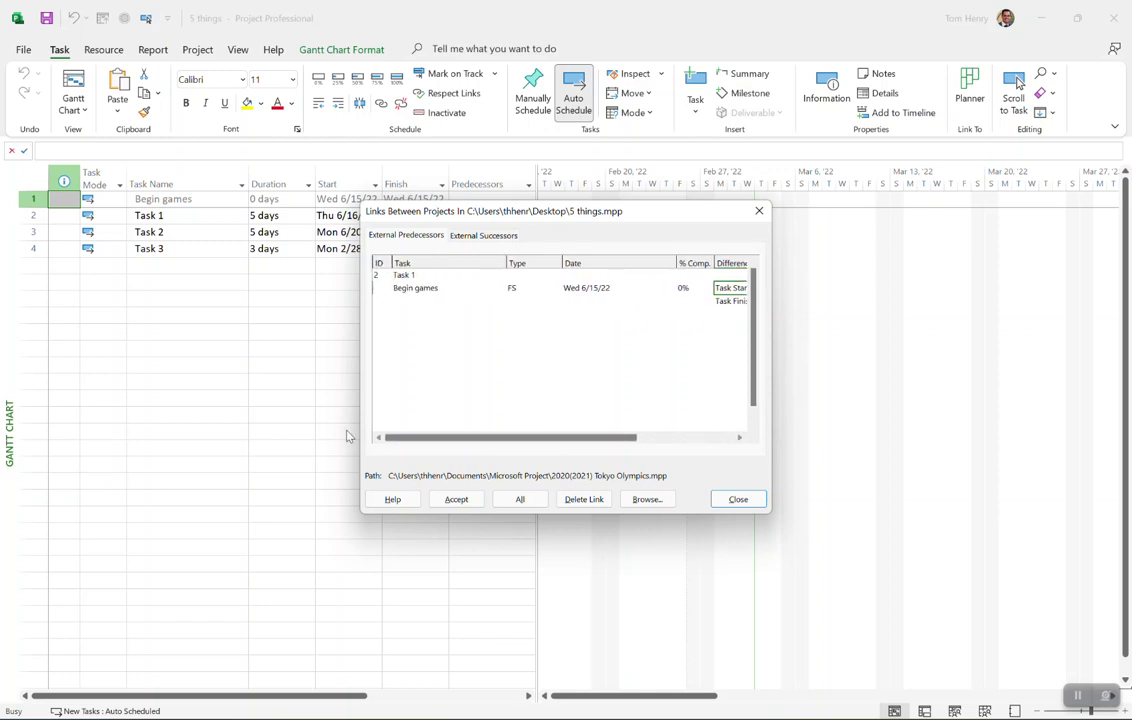
{"action": "left_click", "coordinate": [412, 287]}
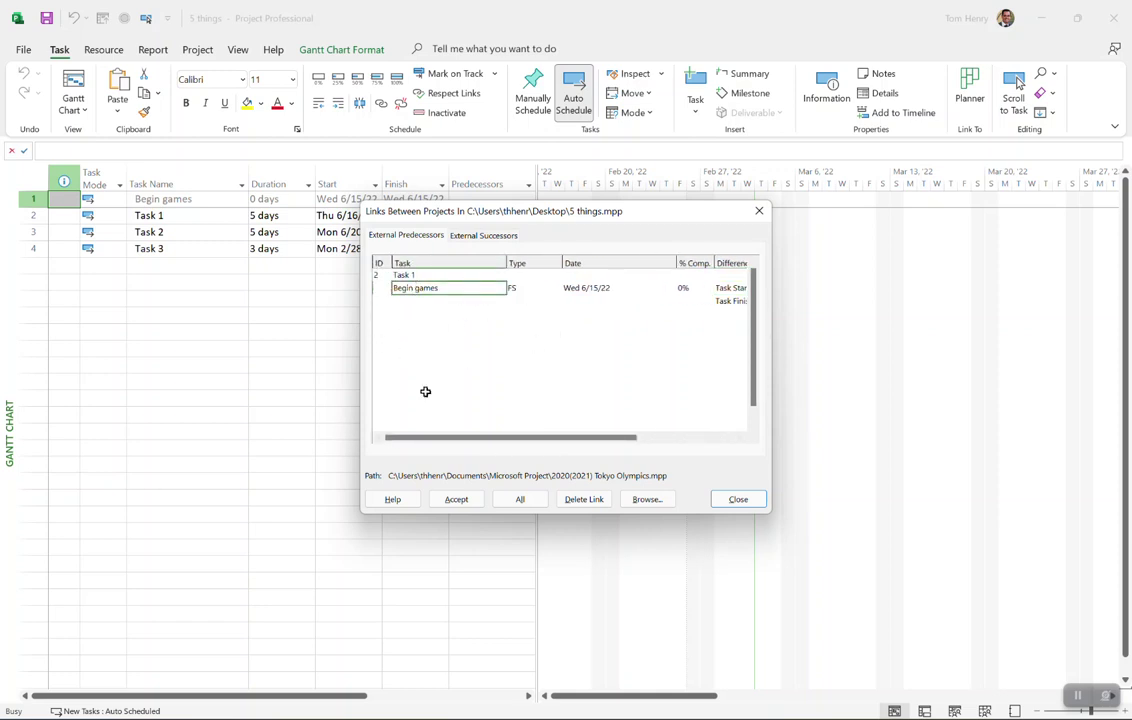
- Accept the changed dates of the external predecessor Begin games for Task 1 and close the Links Between Projects dialog
{"action": "left_click", "coordinate": [456, 499]}
{"action": "left_click_drag", "start_coordinate": [447, 215], "coordinate": [582, 304]}
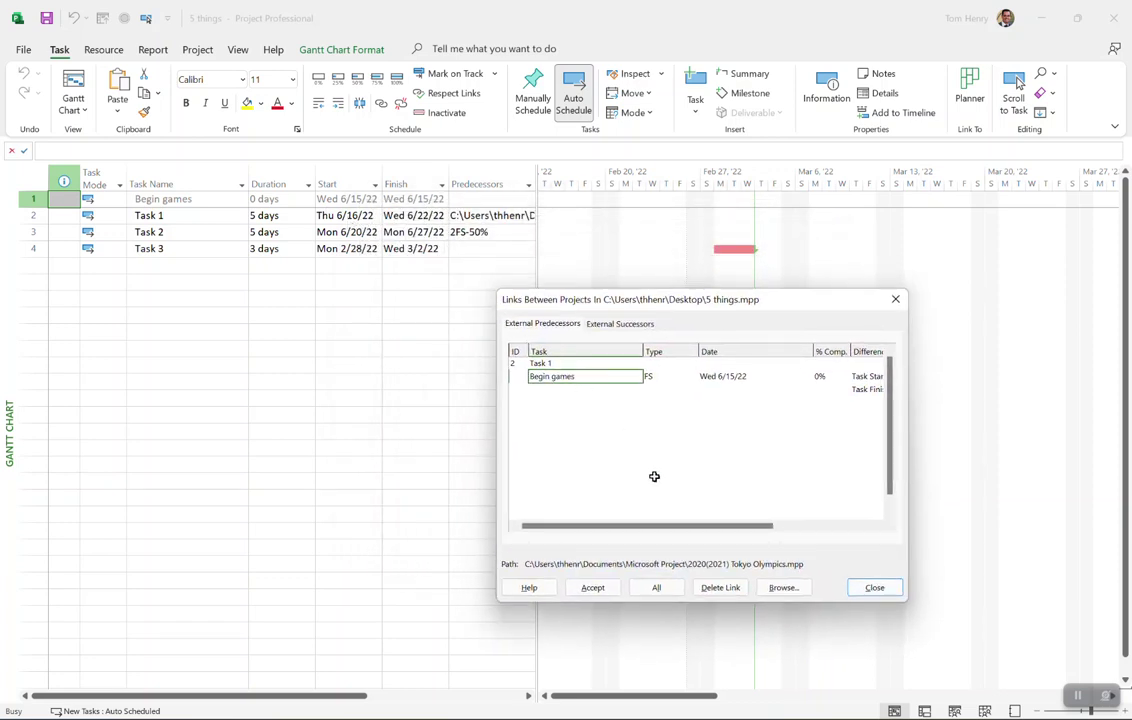
{"action": "left_click", "coordinate": [594, 589]}
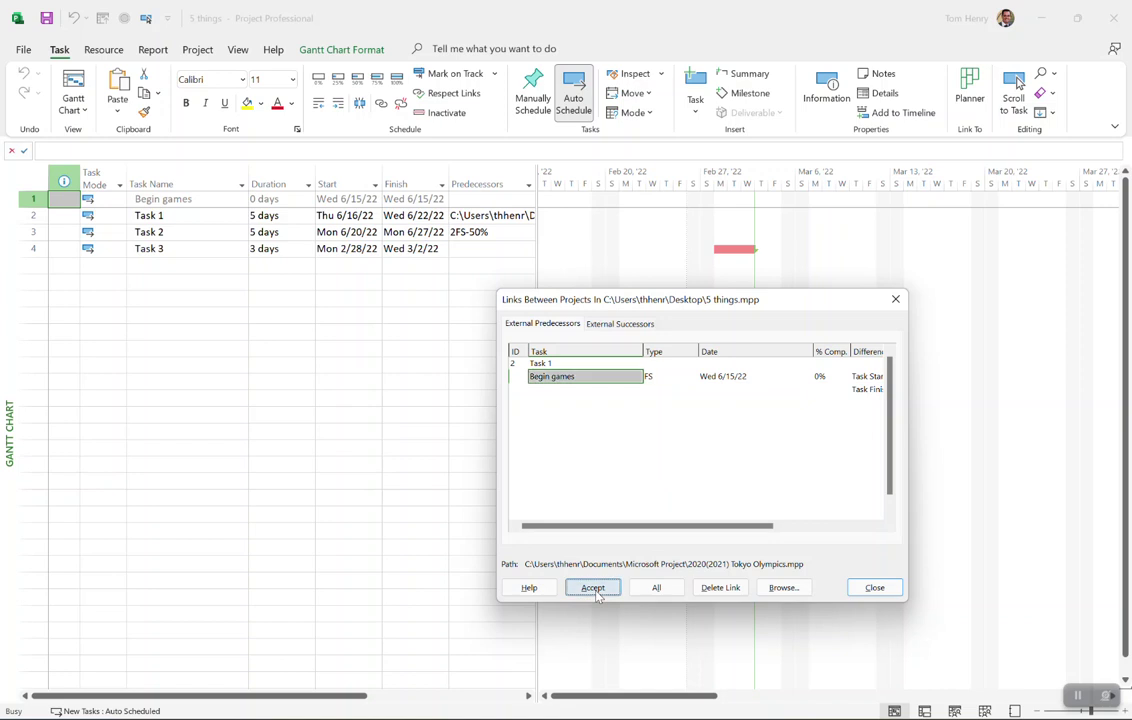
{"action": "left_click", "coordinate": [560, 362]}
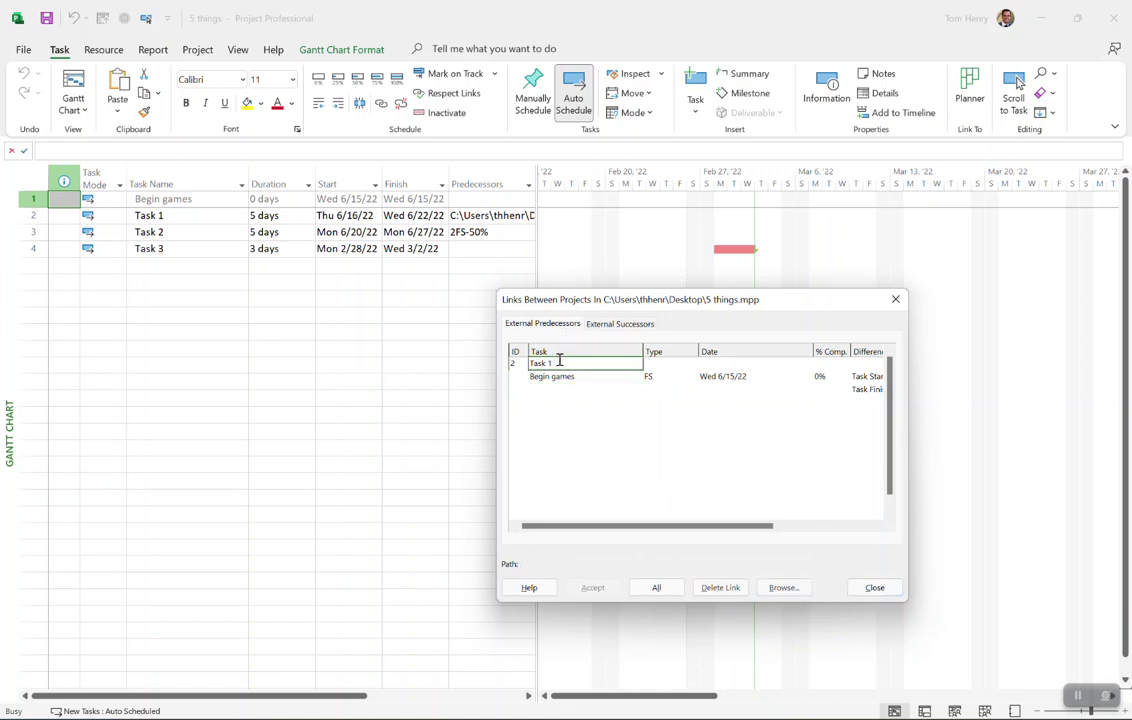
{"action": "left_click", "coordinate": [874, 588]}
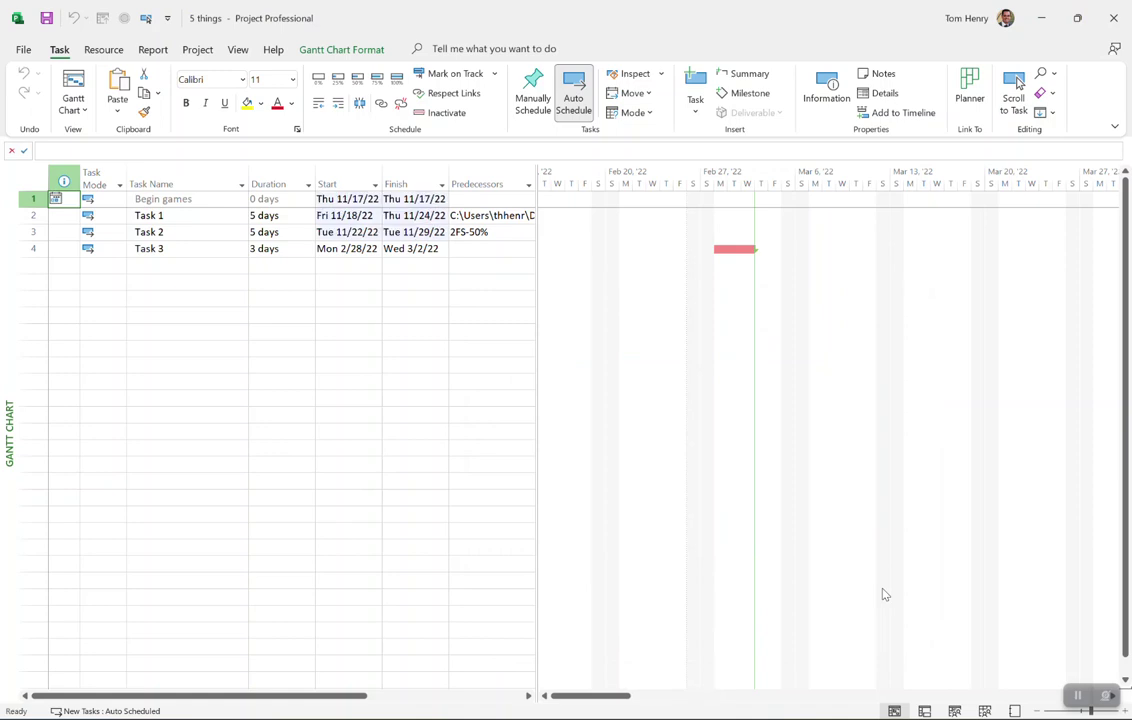
- Examine the start dates of Task 1 and Task 2, the Begin games finish date and Task 1's predecessor path
{"action": "left_click", "coordinate": [345, 215]}
{"action": "left_click", "coordinate": [345, 231]}
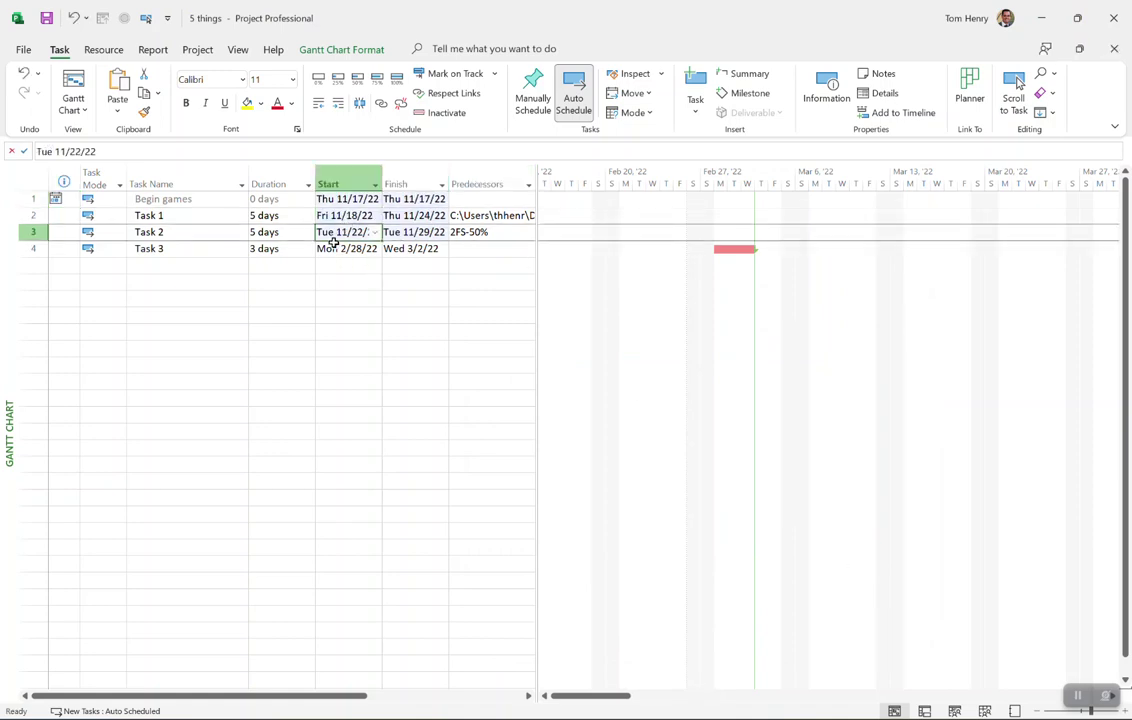
{"action": "left_click", "coordinate": [429, 199]}
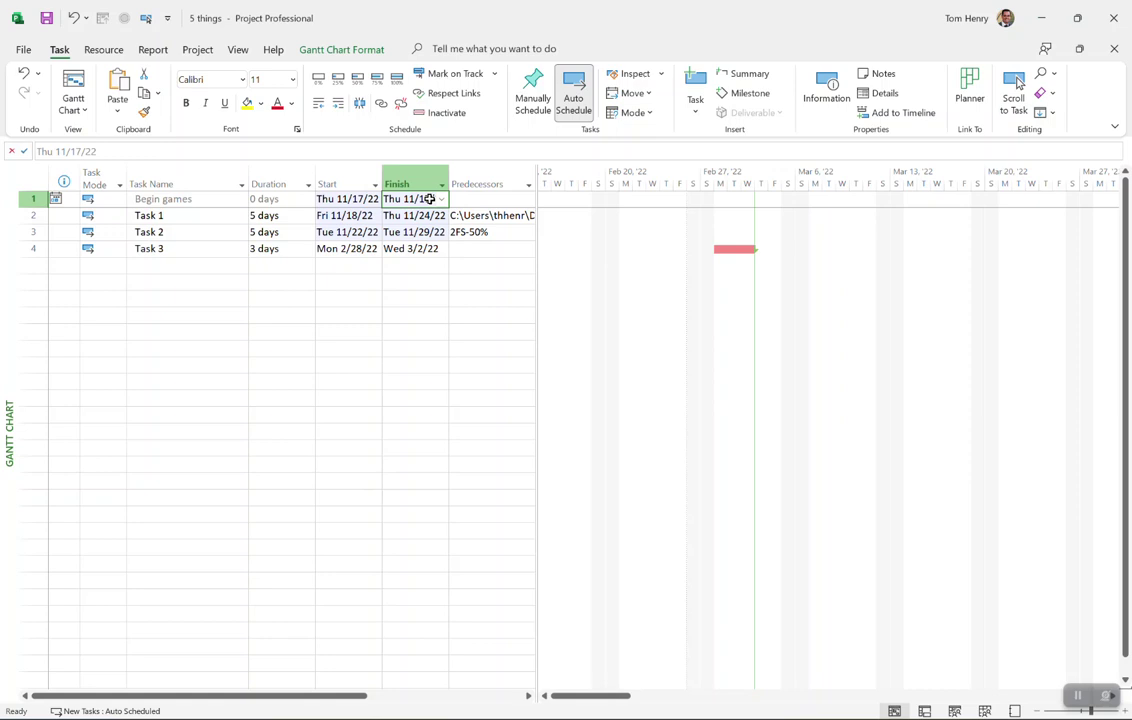
{"action": "left_click", "coordinate": [455, 212]}
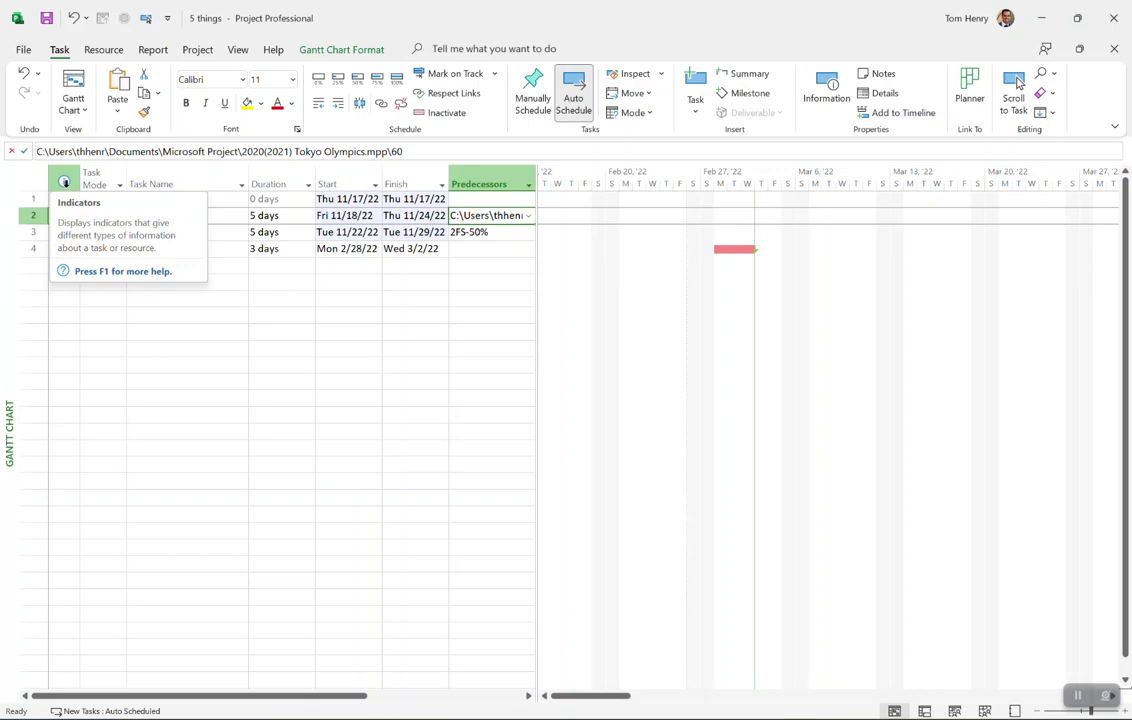
{"action": "left_click", "coordinate": [185, 330]}
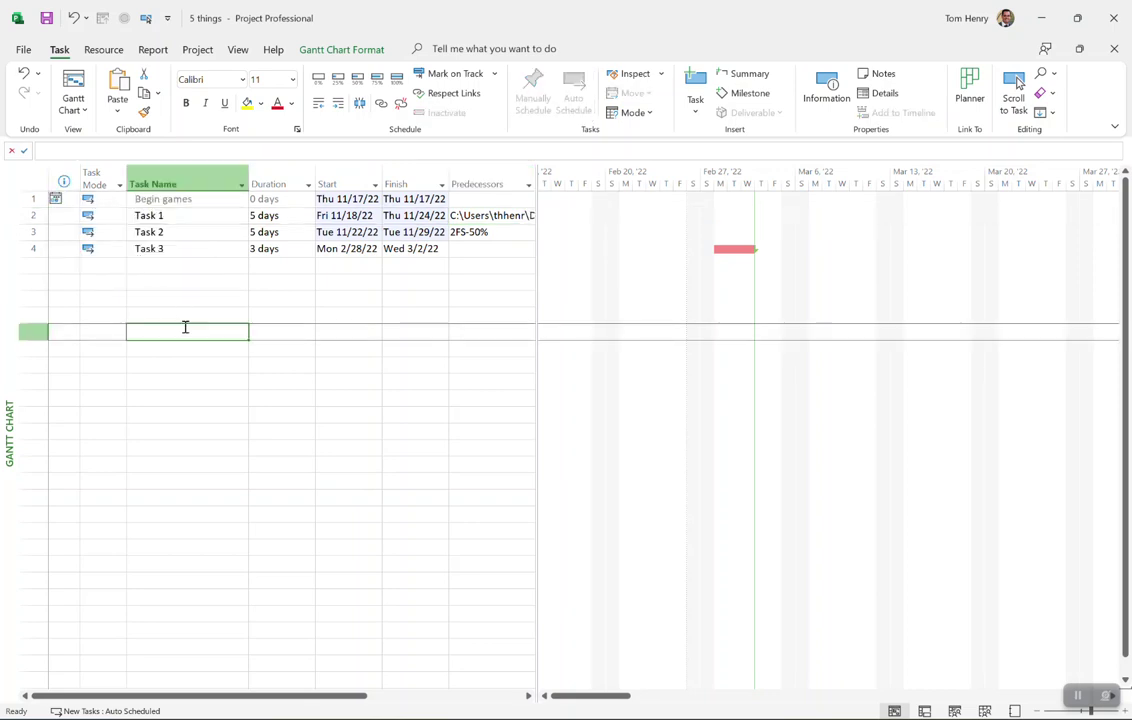